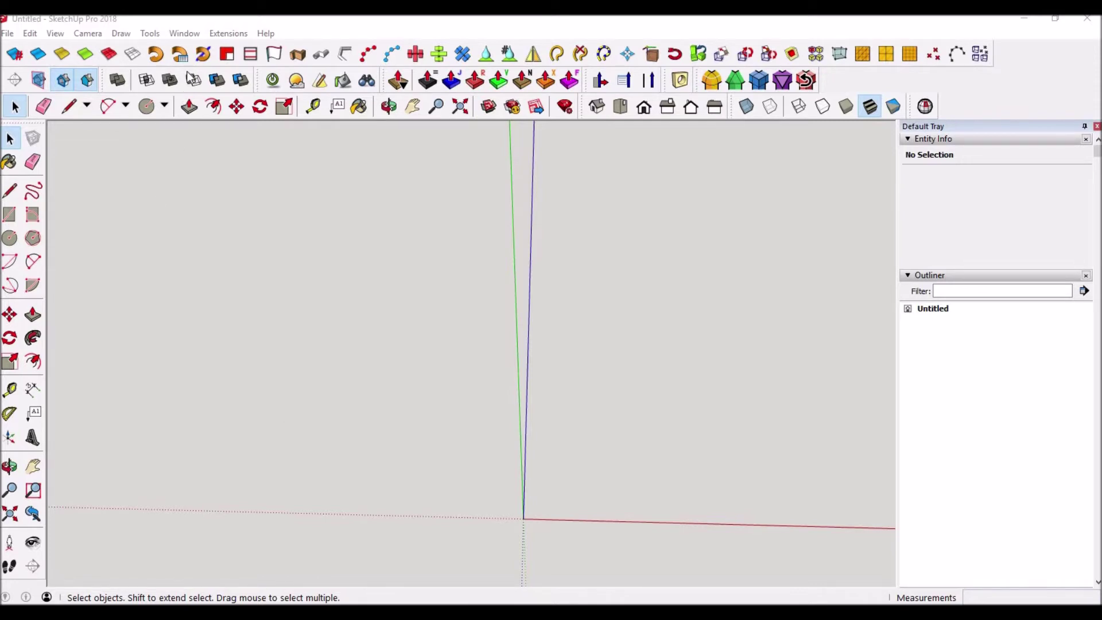
# Search the Extension Warehouse for 'shapes' extensions, then close it
pyautogui.click(185, 33)
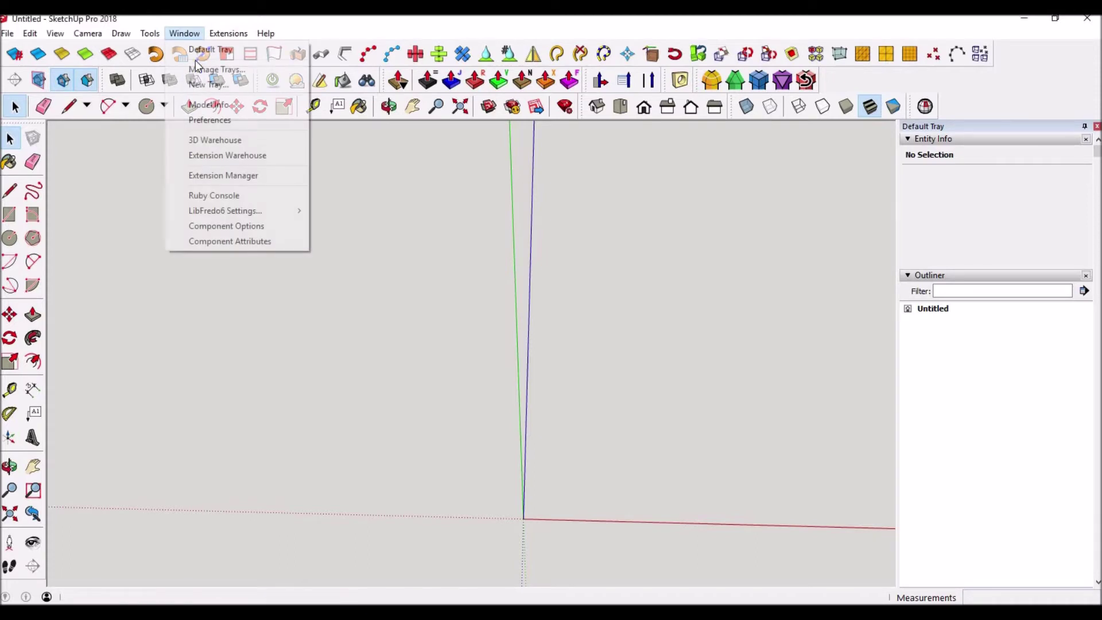
pyautogui.click(215, 154)
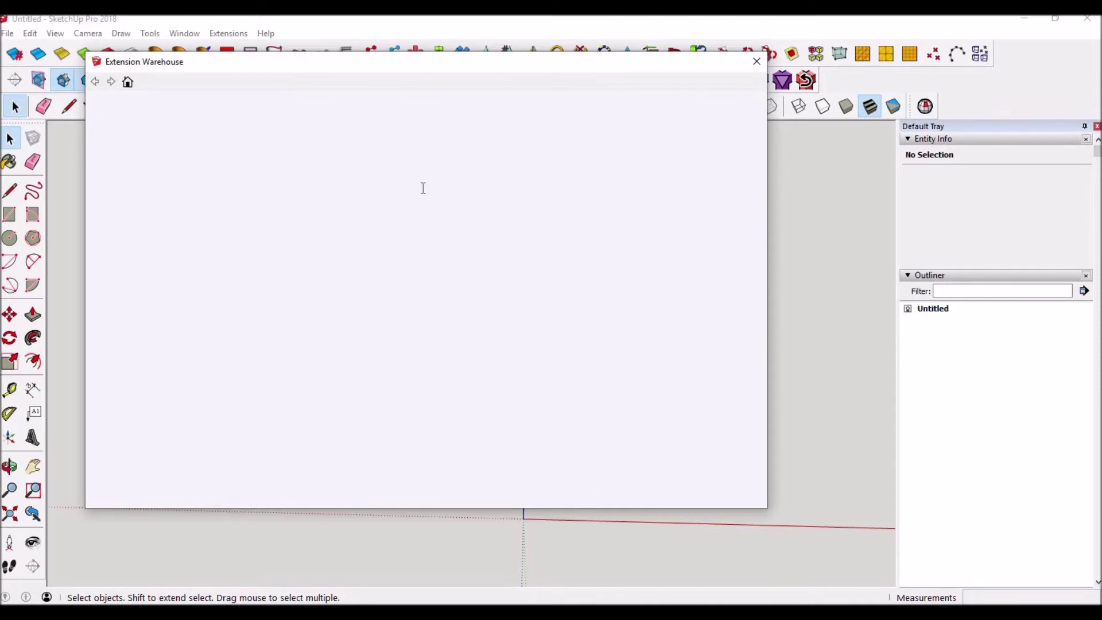
pyautogui.write('sha')
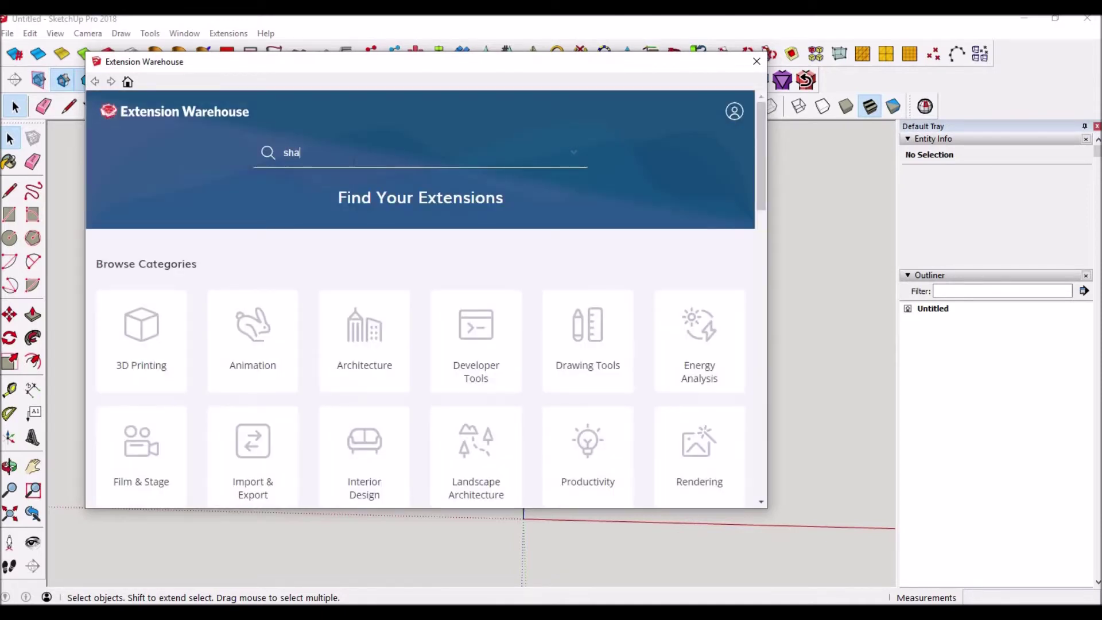
pyautogui.write('pes')
pyautogui.press('Return')
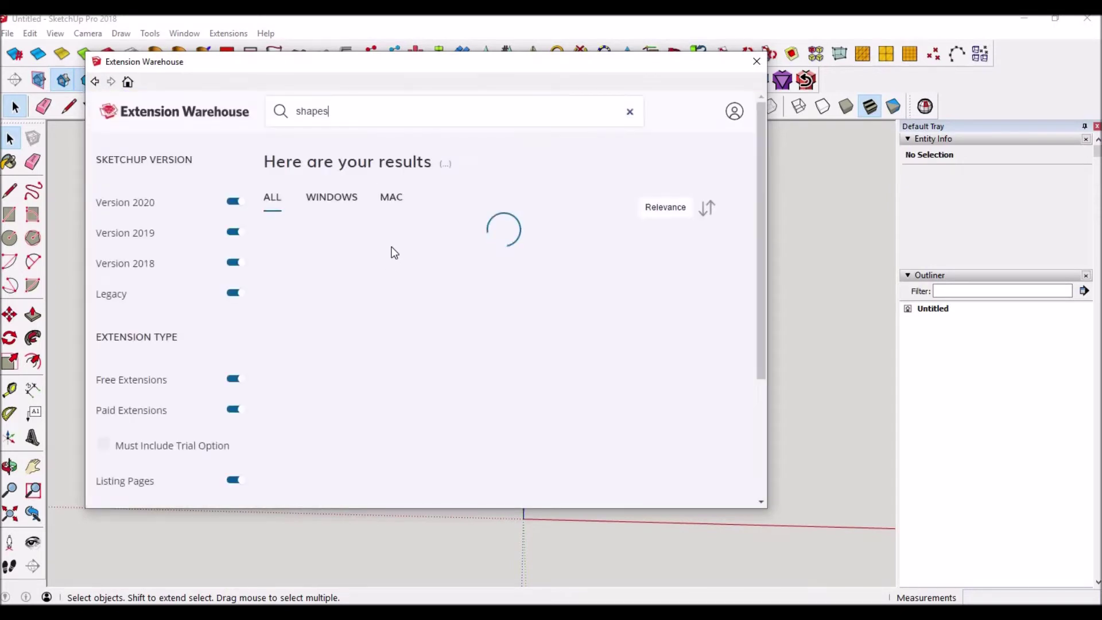
pyautogui.scroll(-5, 451, 276)
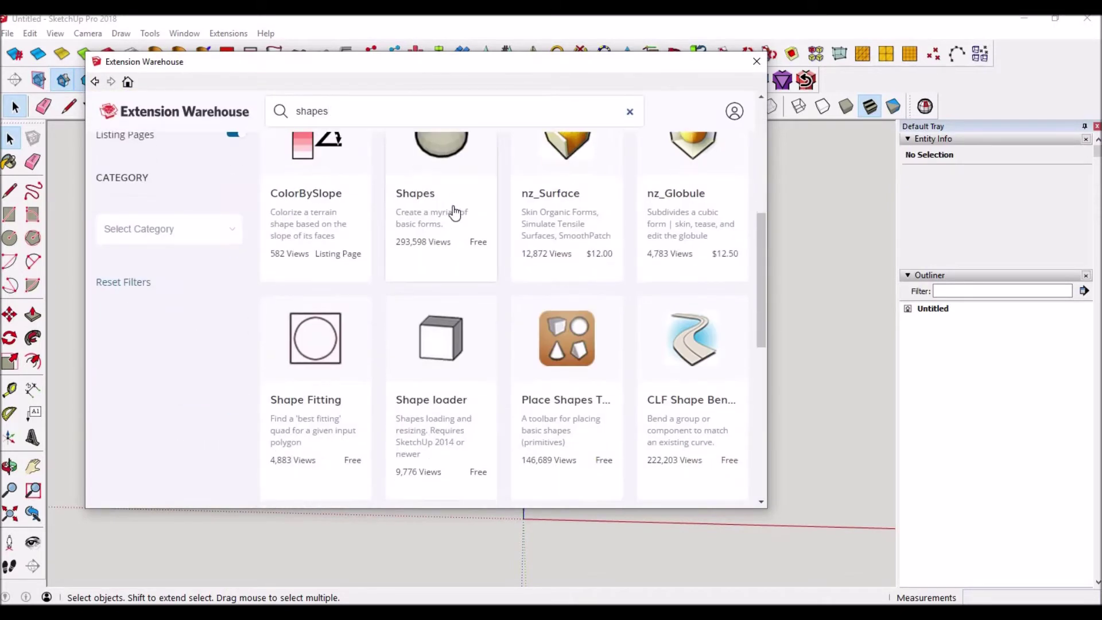
pyautogui.scroll(1, 451, 229)
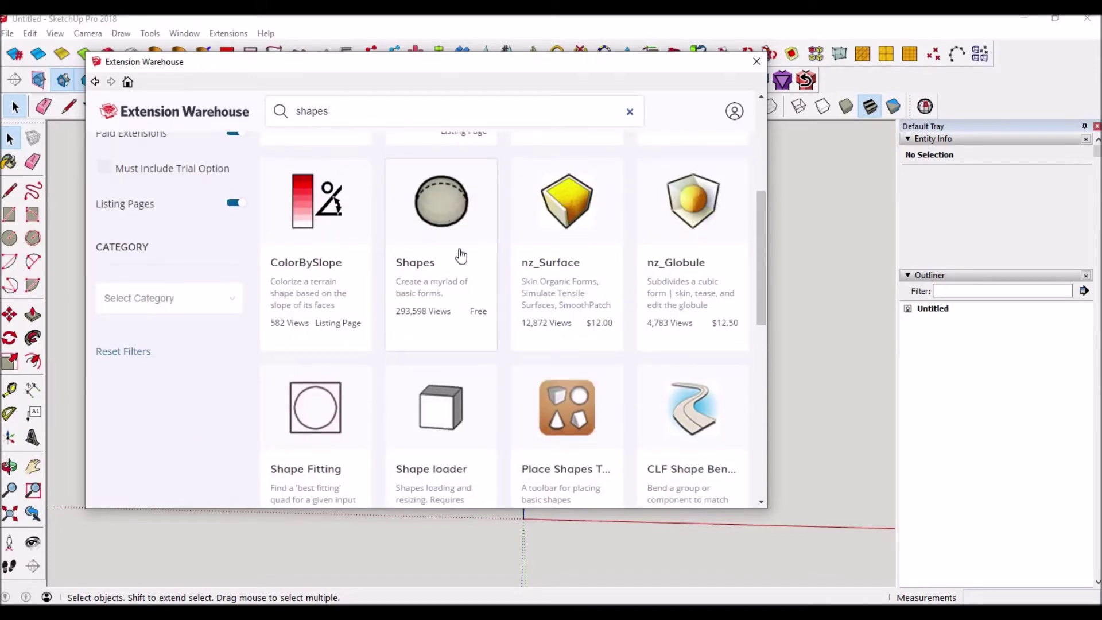
pyautogui.click(756, 62)
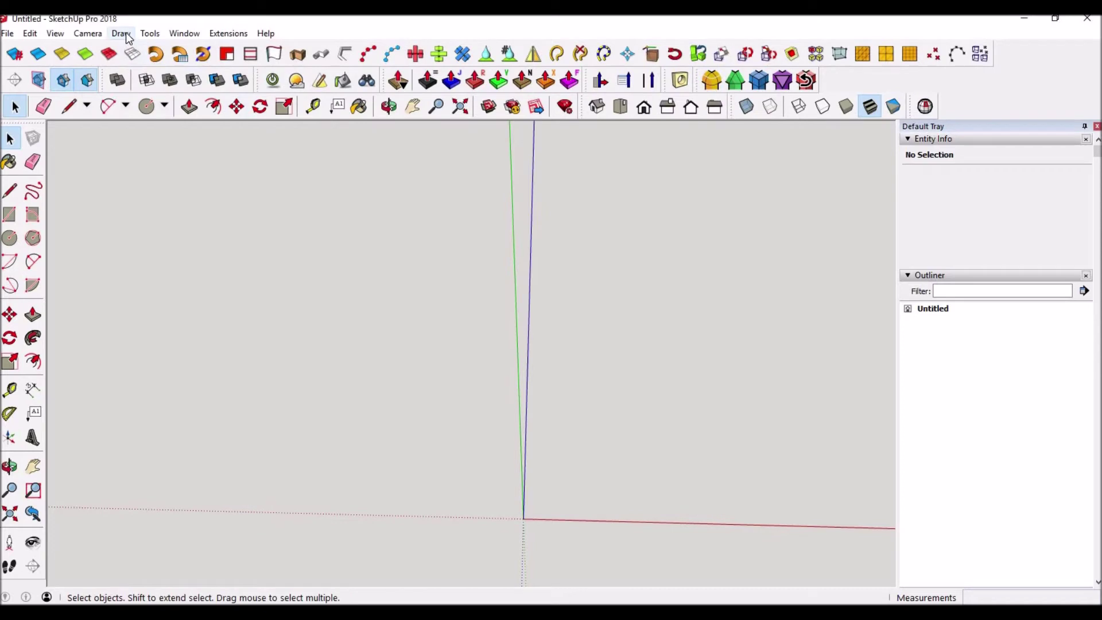
# Open the Create Helix dialog from Draw > 3D Shapes and switch to the browser's thread table
pyautogui.click(126, 34)
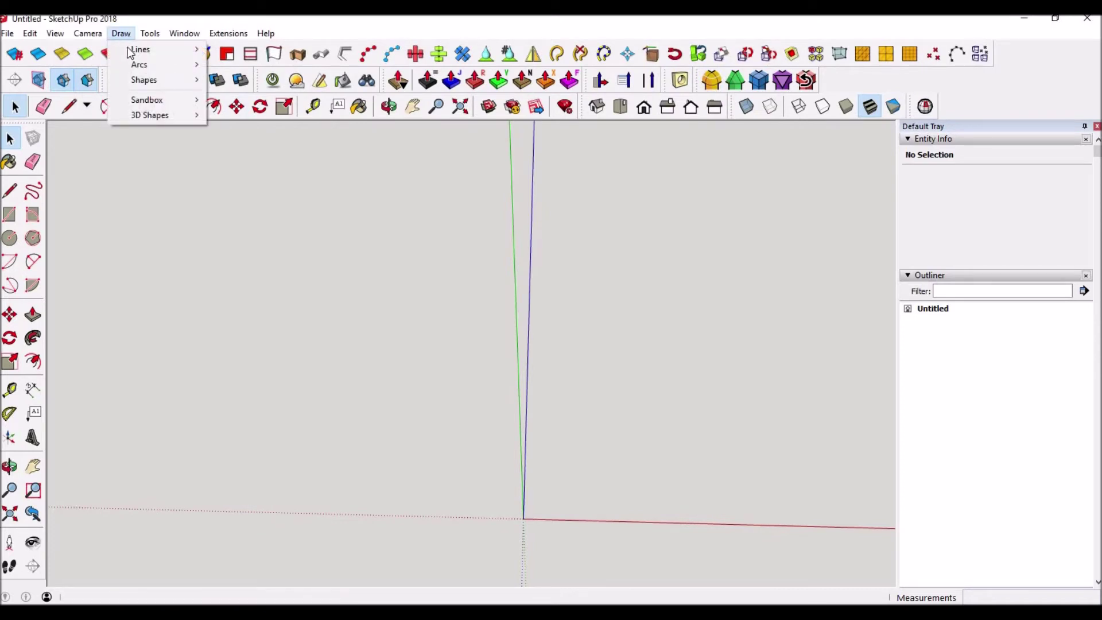
pyautogui.moveTo(145, 113)
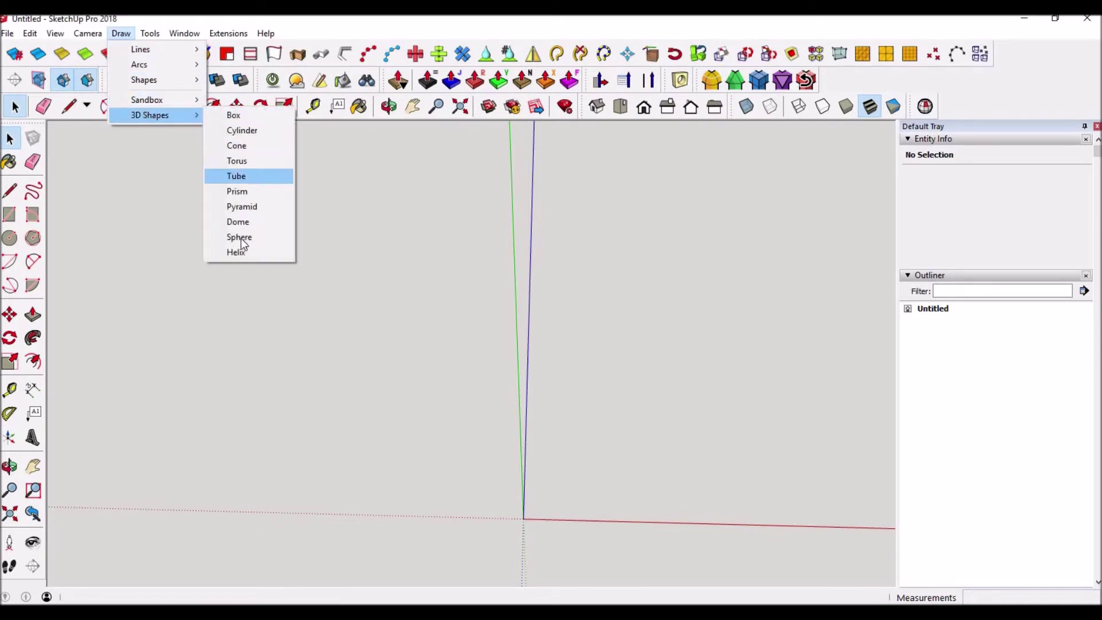
pyautogui.click(239, 253)
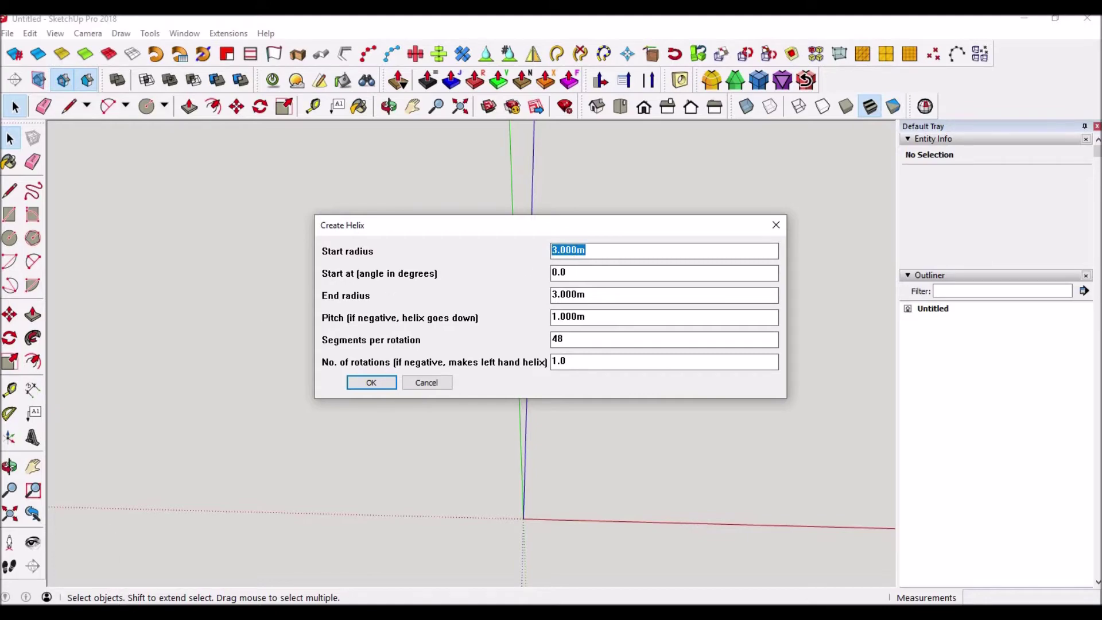
pyautogui.hotkey('alt', 'Tab')
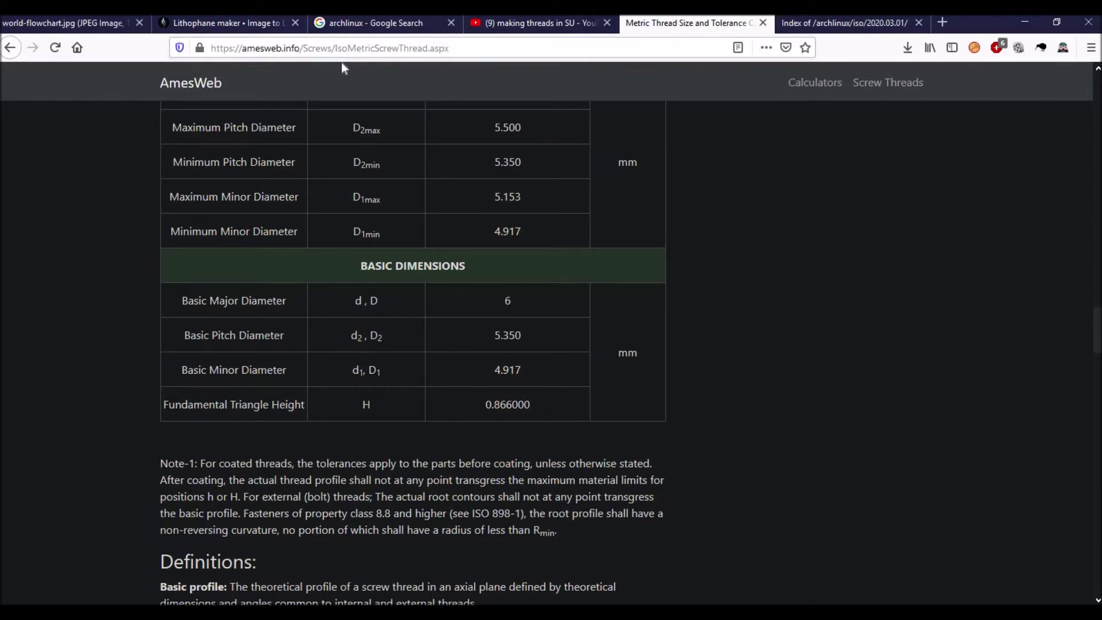
# Scroll the AmesWeb page to the ISO basic thread profile diagram and calculator inputs
pyautogui.scroll(20, 697, 262)
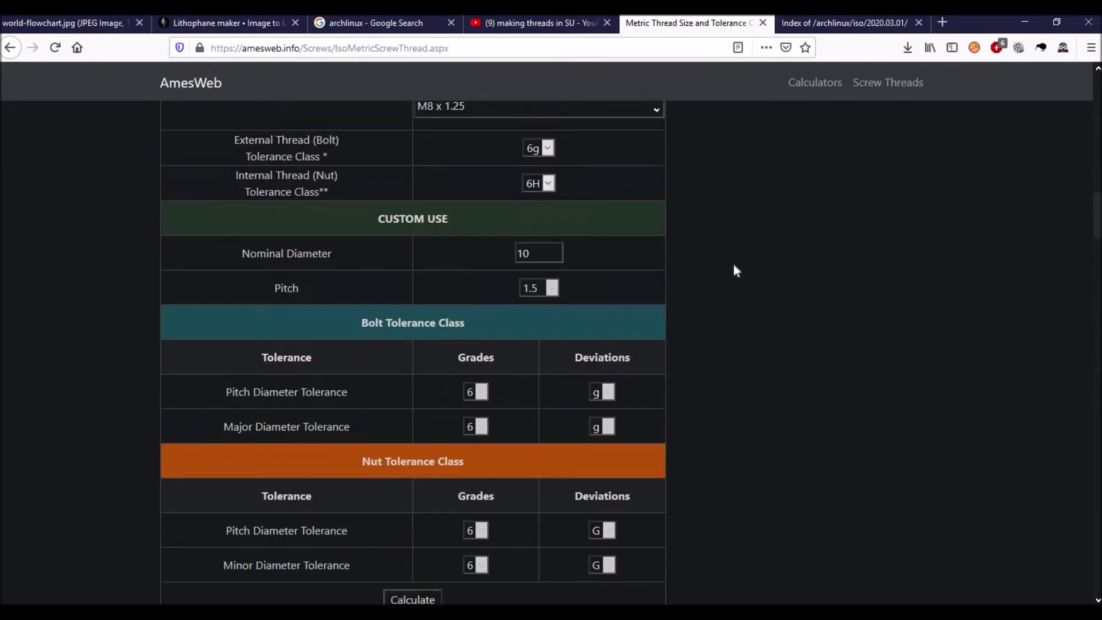
pyautogui.scroll(10, 733, 270)
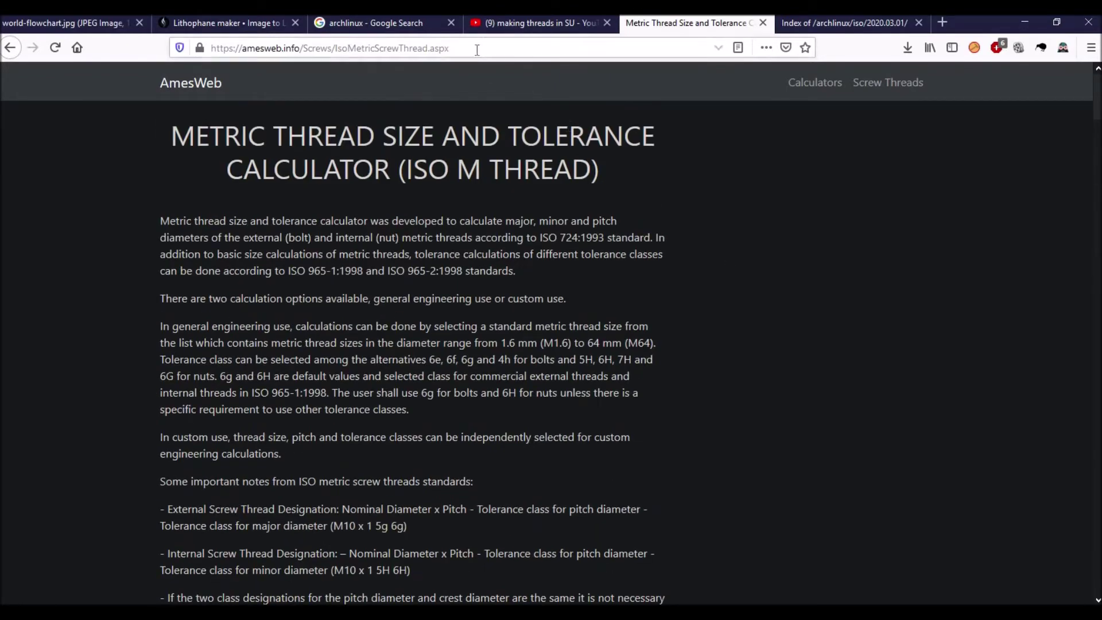
pyautogui.moveTo(451, 48); pyautogui.dragTo(205, 52)
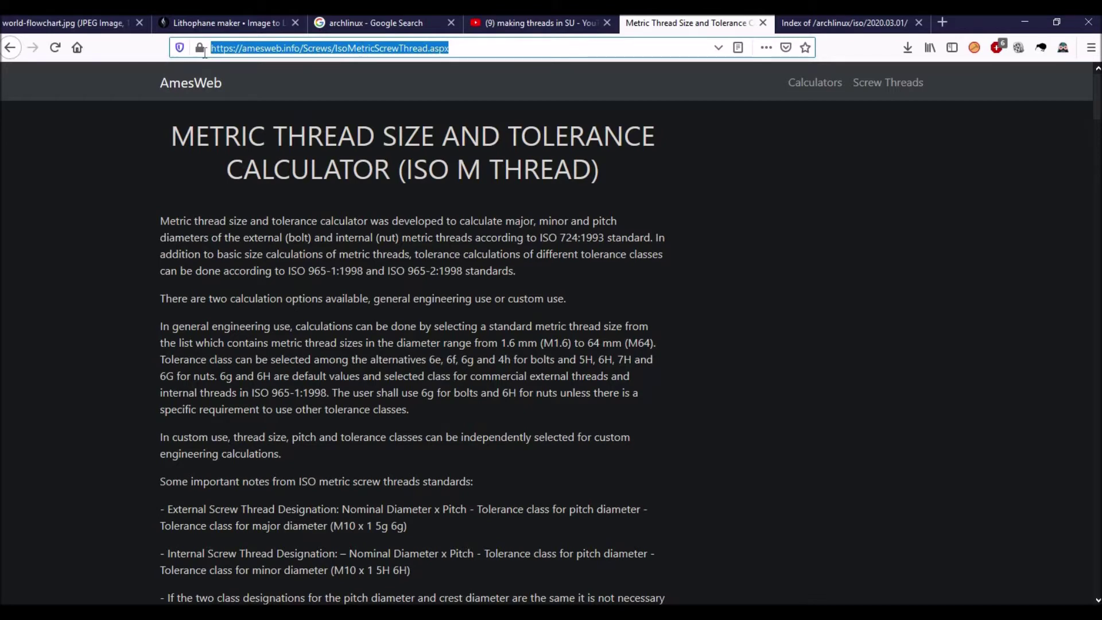
pyautogui.click(741, 243)
pyautogui.scroll(-7, 741, 241)
pyautogui.scroll(-5, 742, 242)
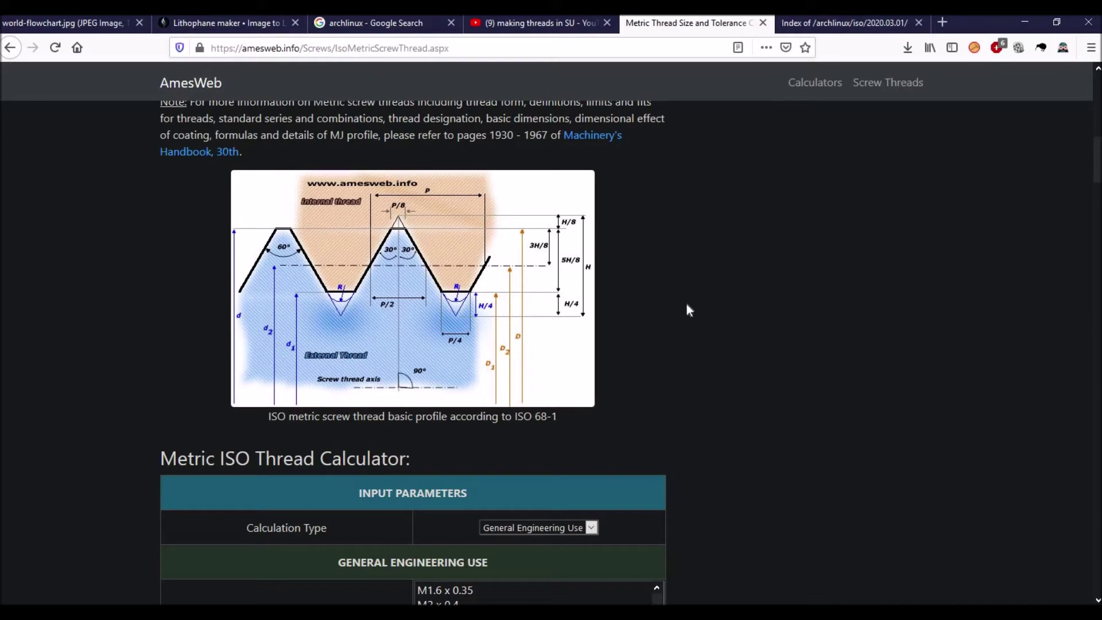
# Look up M6x1 Basic Dimensions: major 6, pitch diameter 5.350, minor diameter 4.917 mm
pyautogui.scroll(-4, 694, 287)
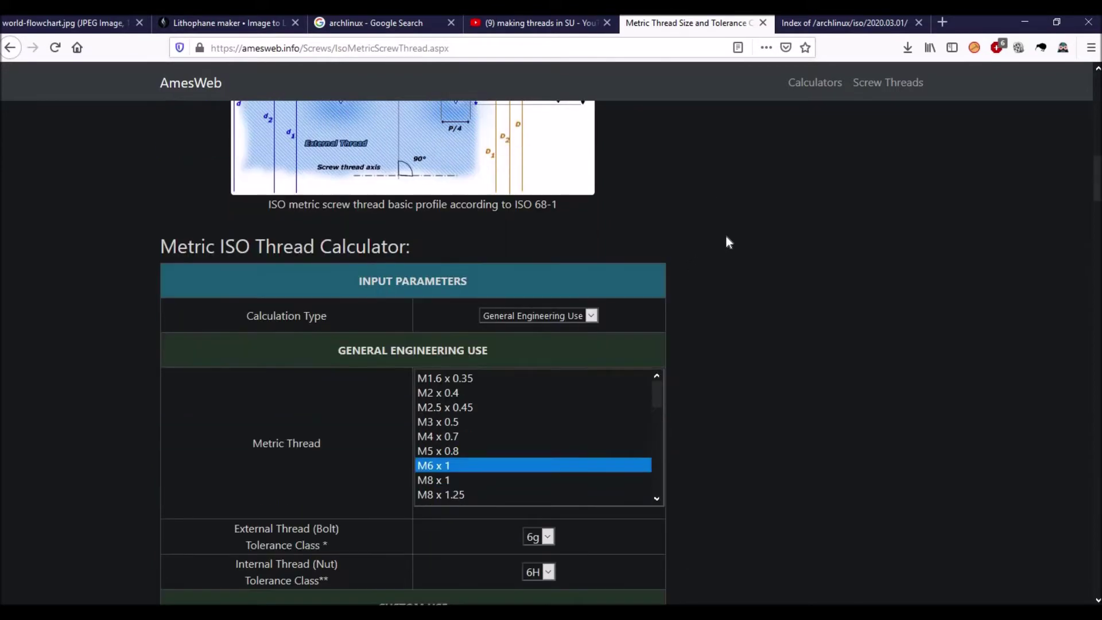
pyautogui.scroll(3, 725, 235)
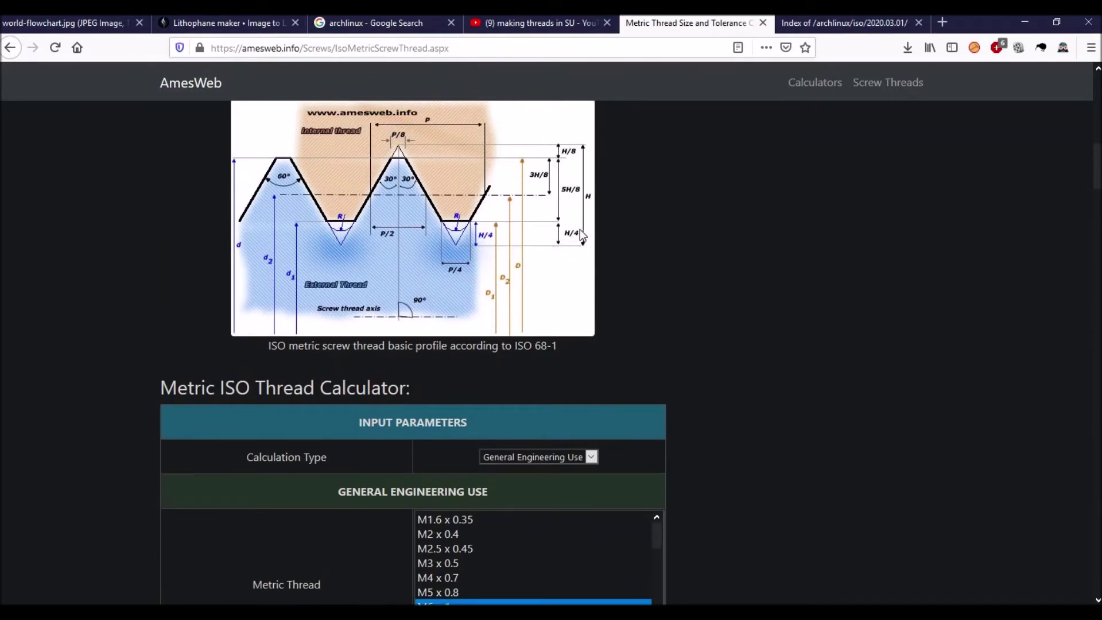
pyautogui.scroll(-3, 743, 246)
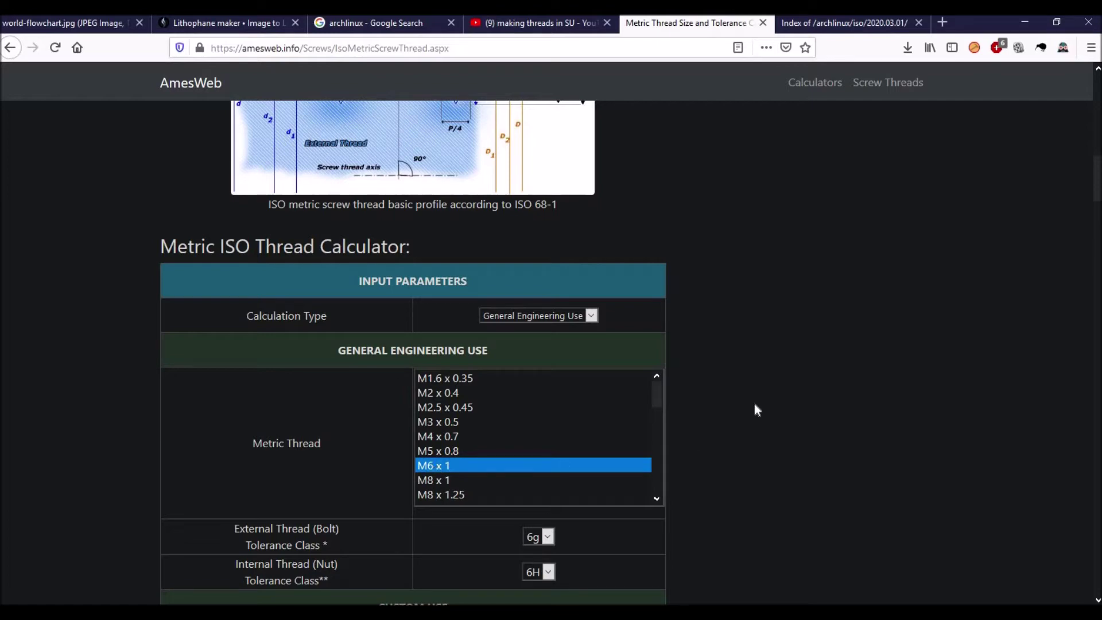
pyautogui.scroll(-4, 754, 407)
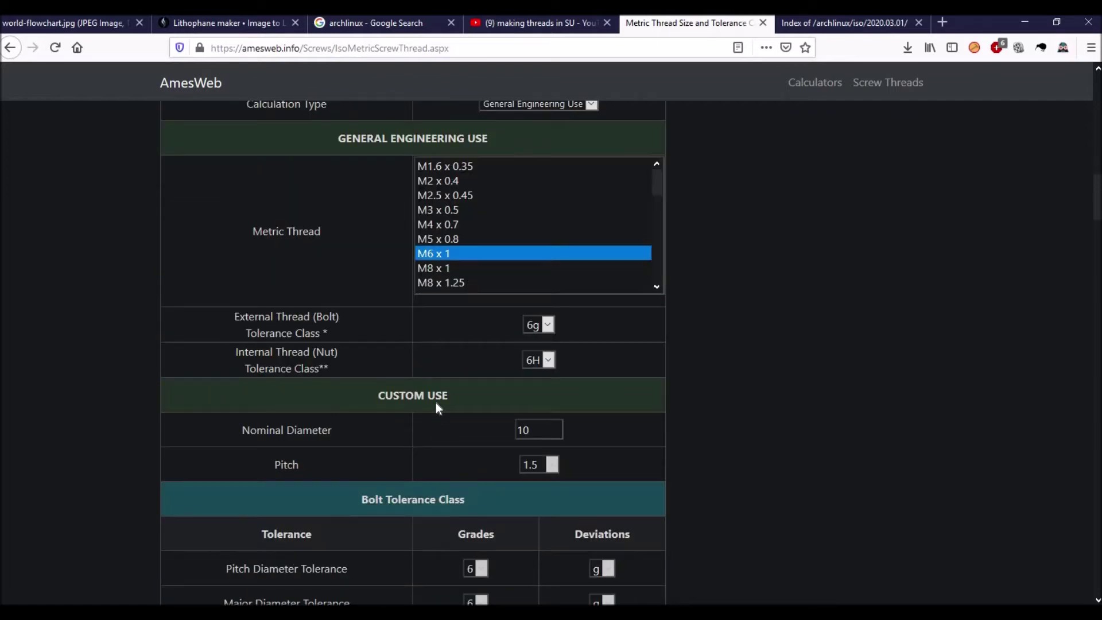
pyautogui.scroll(-3, 428, 436)
pyautogui.scroll(-6, 418, 422)
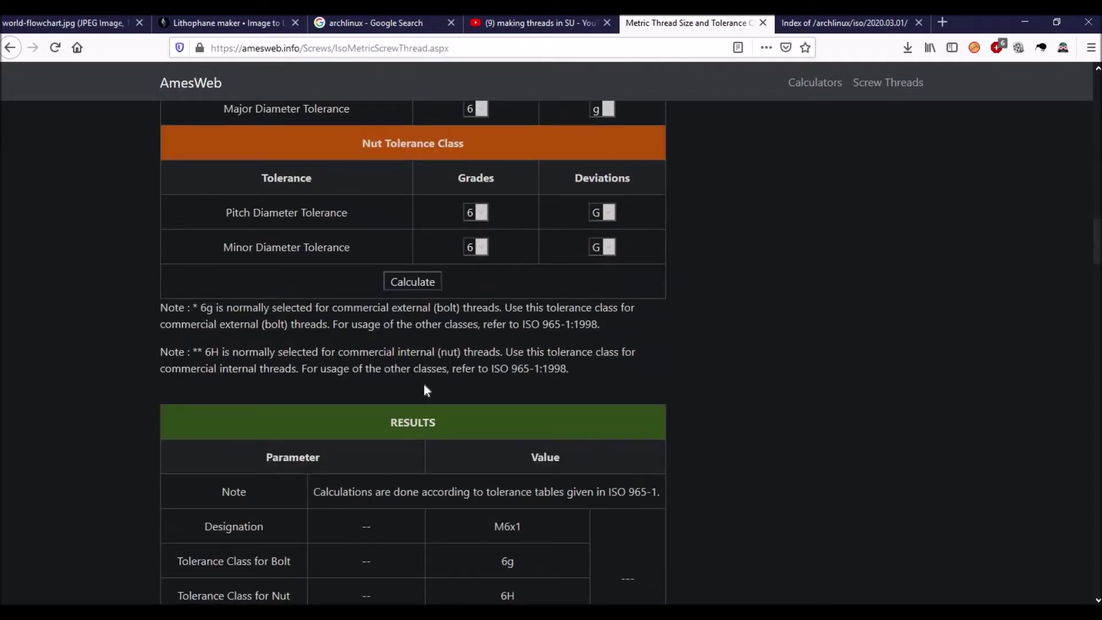
pyautogui.scroll(-7, 425, 386)
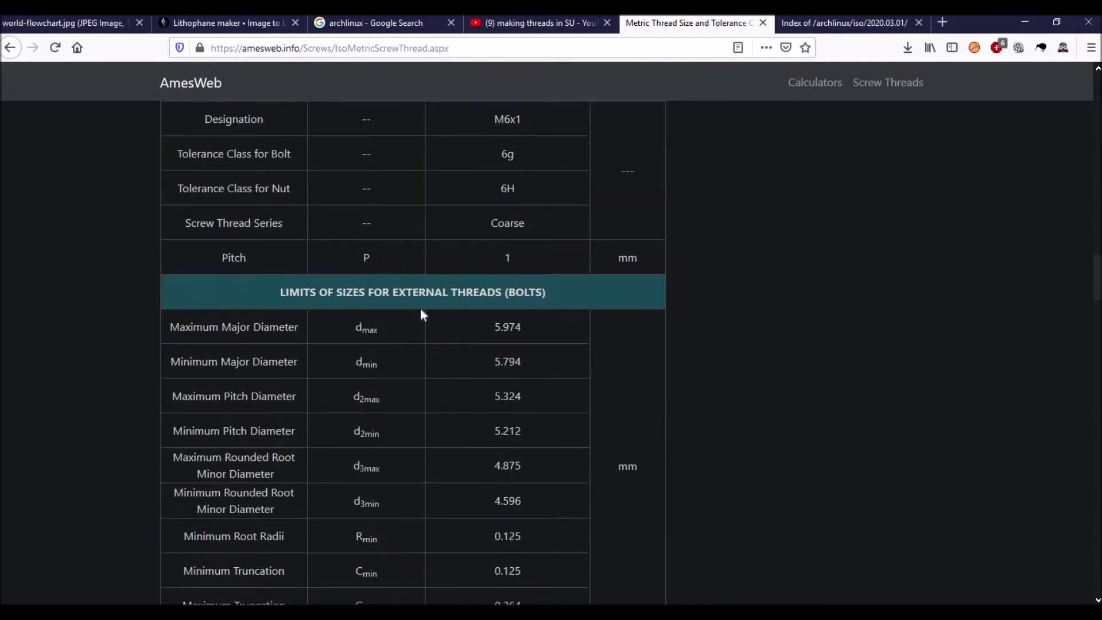
pyautogui.scroll(1, 463, 286)
pyautogui.scroll(-1, 505, 299)
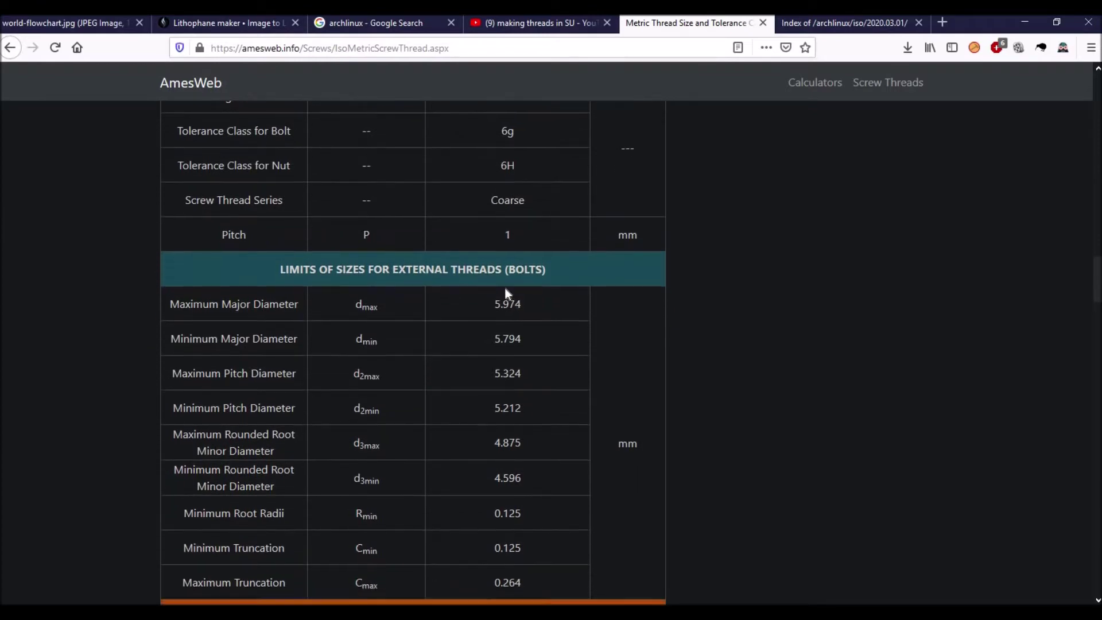
pyautogui.scroll(-1, 505, 289)
pyautogui.scroll(-1, 512, 284)
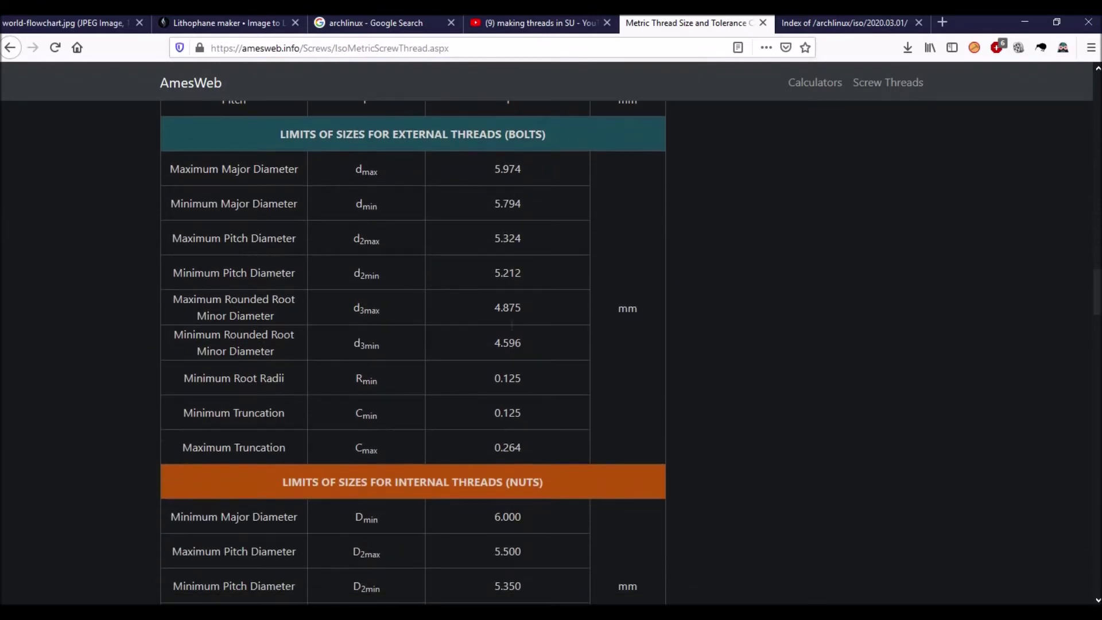
pyautogui.scroll(-2, 504, 162)
pyautogui.scroll(-4, 505, 291)
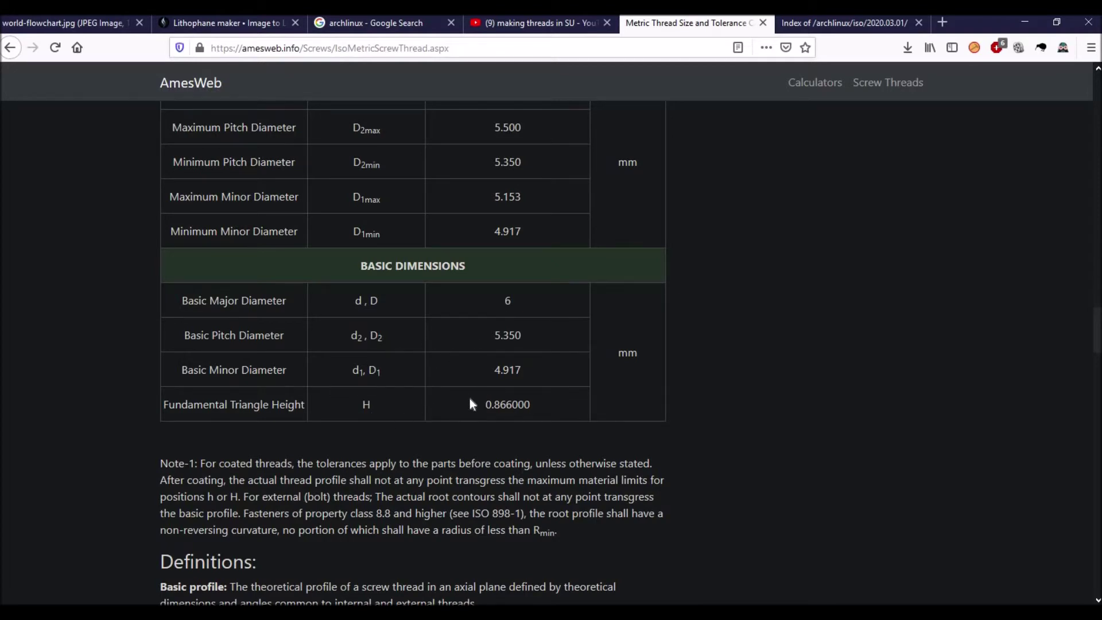
pyautogui.scroll(15, 542, 373)
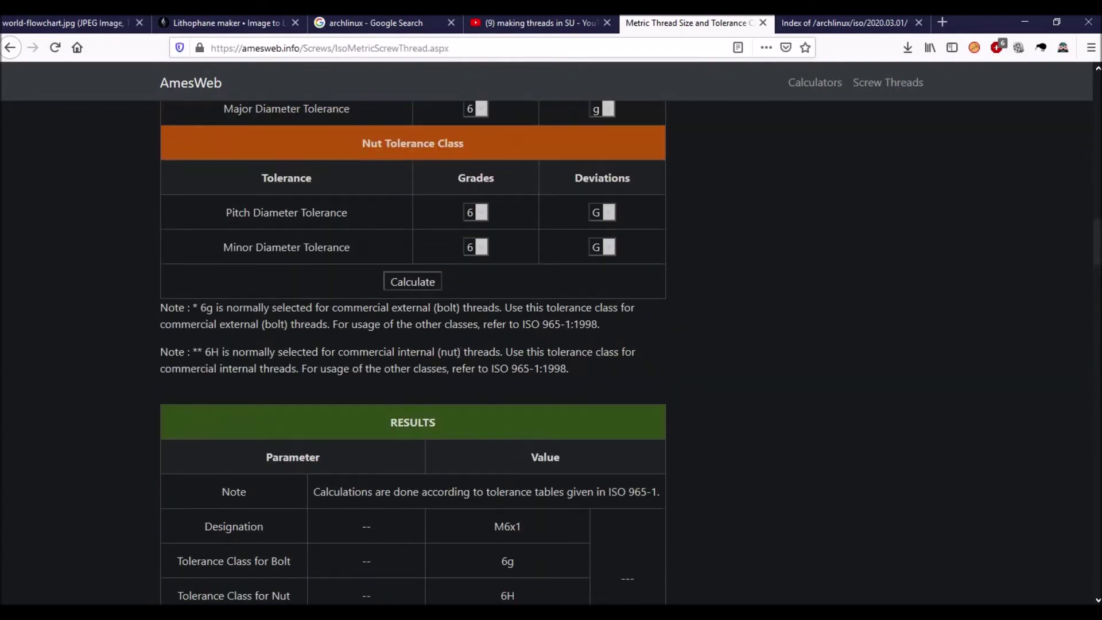
pyautogui.scroll(-1, 365, 449)
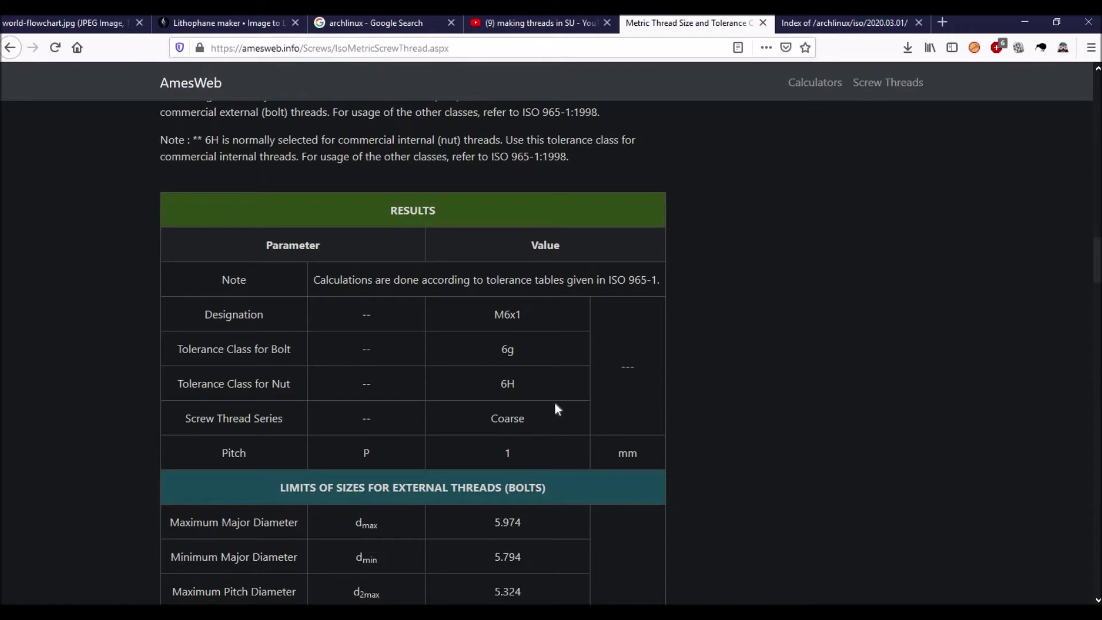
pyautogui.scroll(-10, 555, 408)
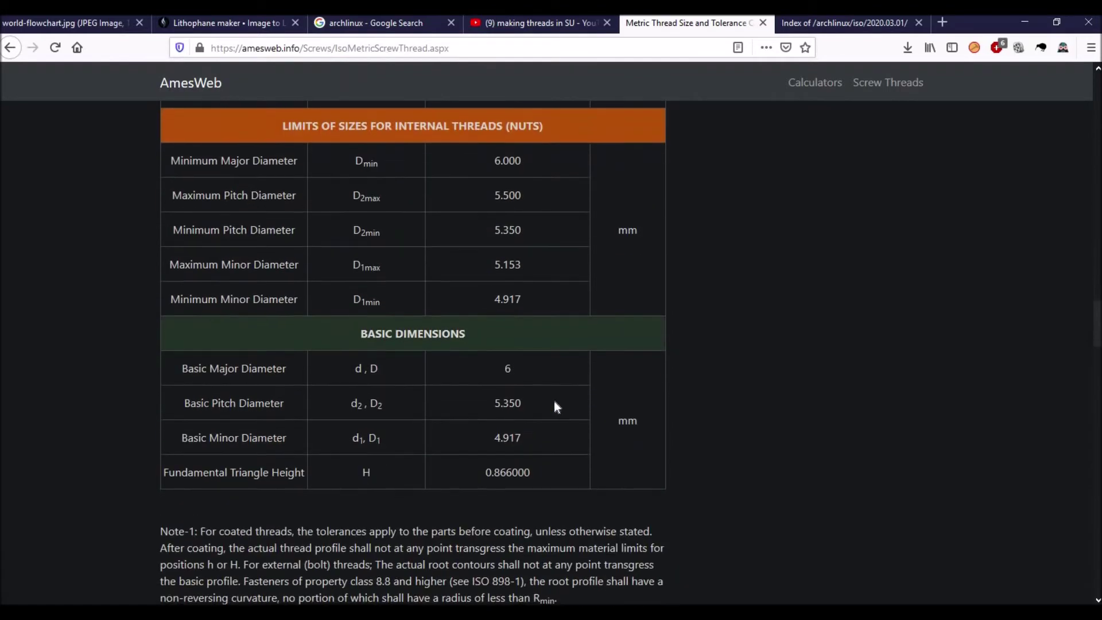
pyautogui.scroll(-2, 556, 407)
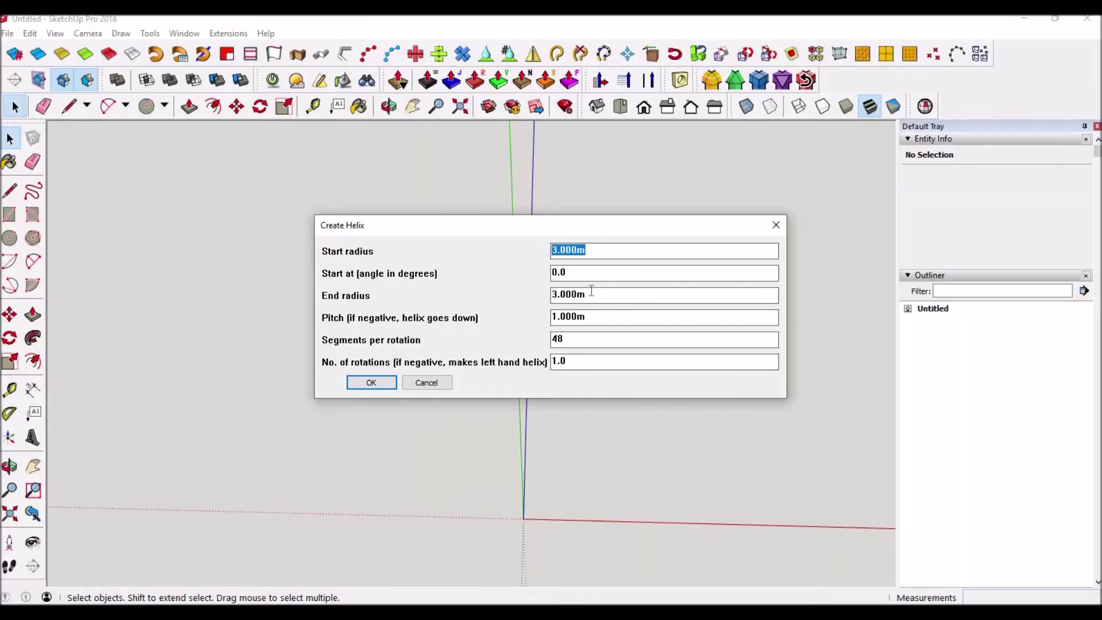
# Replace the one-turn helix with a 10-rotation helix of 3 m radius and 1 m pitch
pyautogui.click(384, 384)
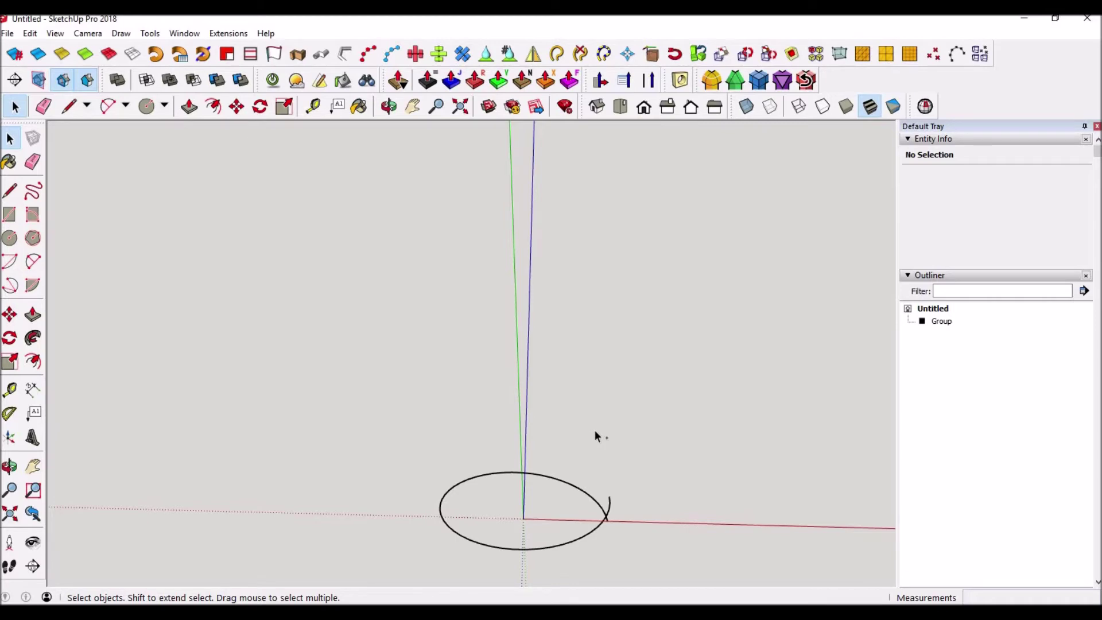
pyautogui.hotkey('ctrl', 'z')
pyautogui.click(121, 33)
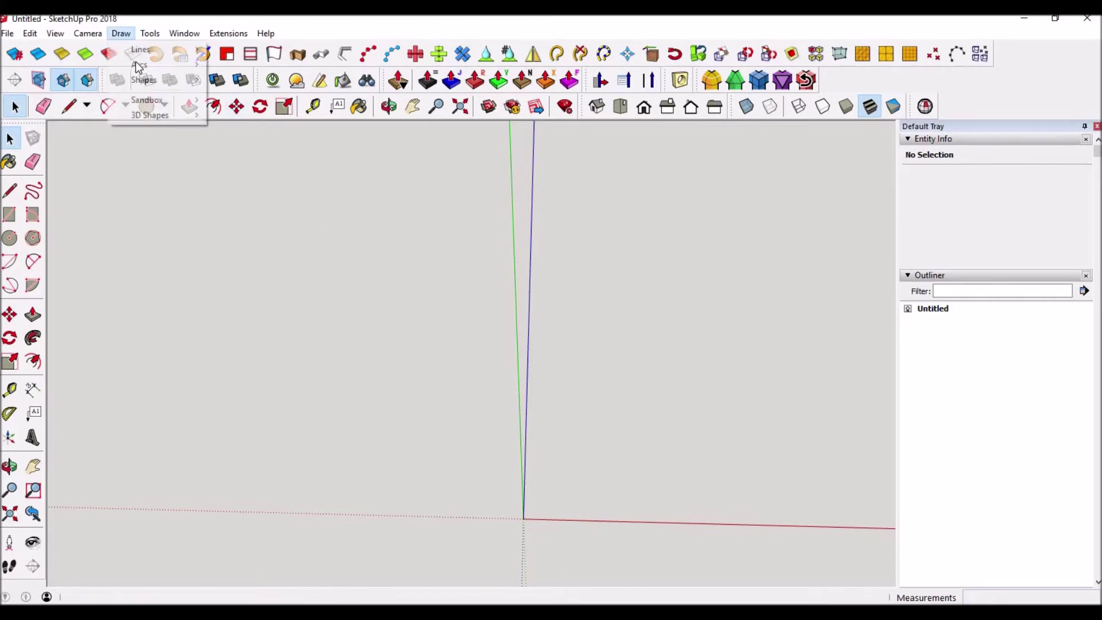
pyautogui.moveTo(150, 115)
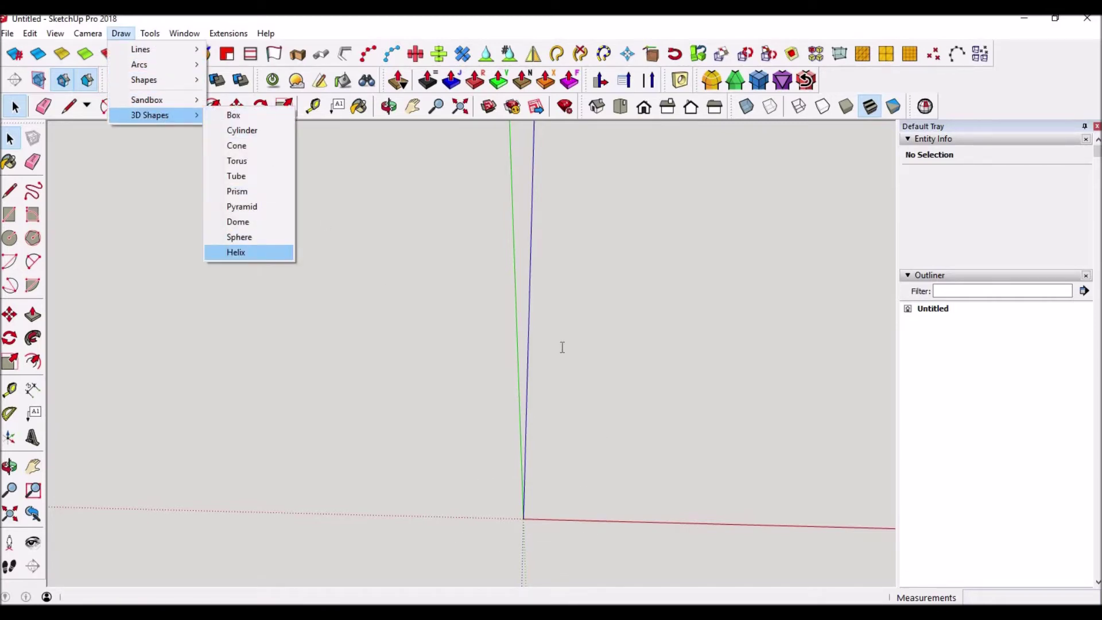
pyautogui.click(236, 252)
pyautogui.click(568, 360)
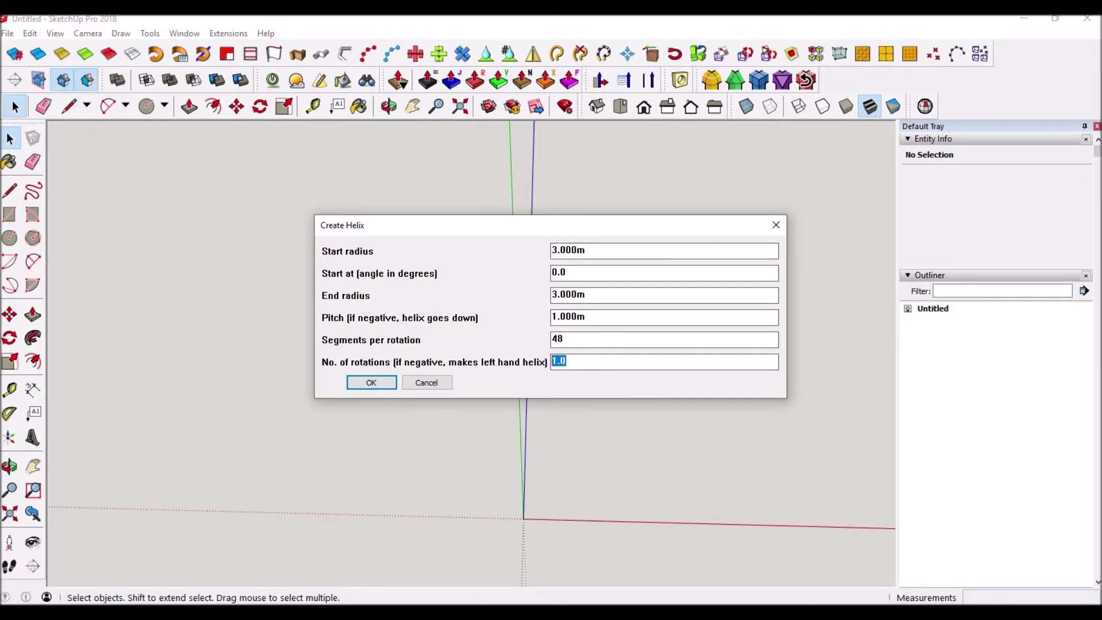
pyautogui.write('10')
pyautogui.press('Return')
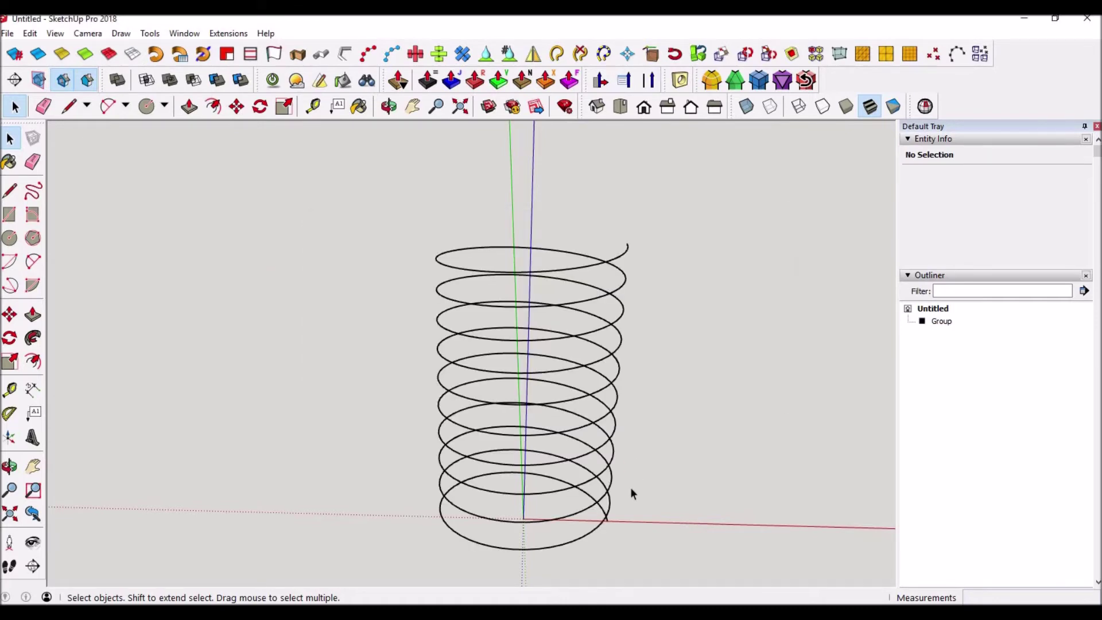
pyautogui.moveTo(633, 405); pyautogui.dragTo(620, 436, button='middle')
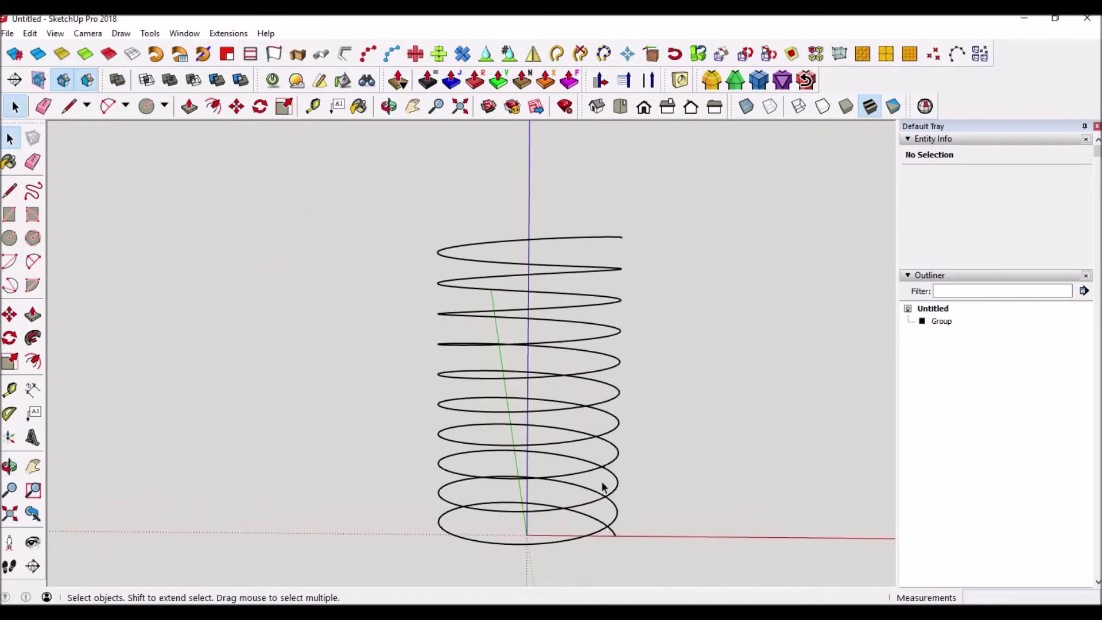
pyautogui.click(571, 541)
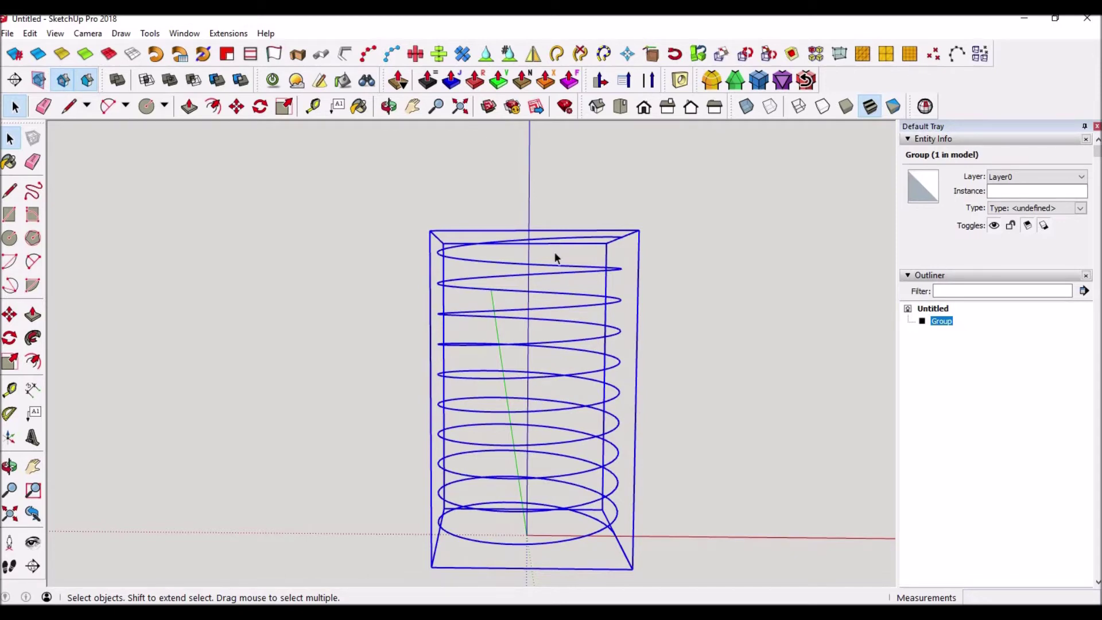
# Copy the helix group and paste it in place
pyautogui.click(30, 33)
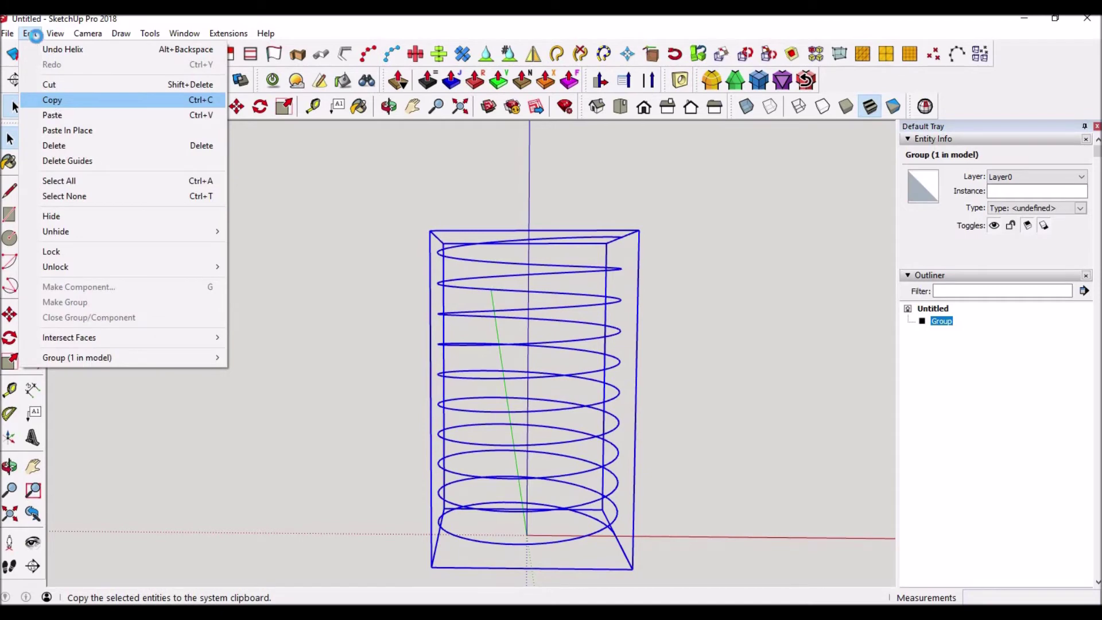
pyautogui.click(33, 34)
pyautogui.click(33, 34)
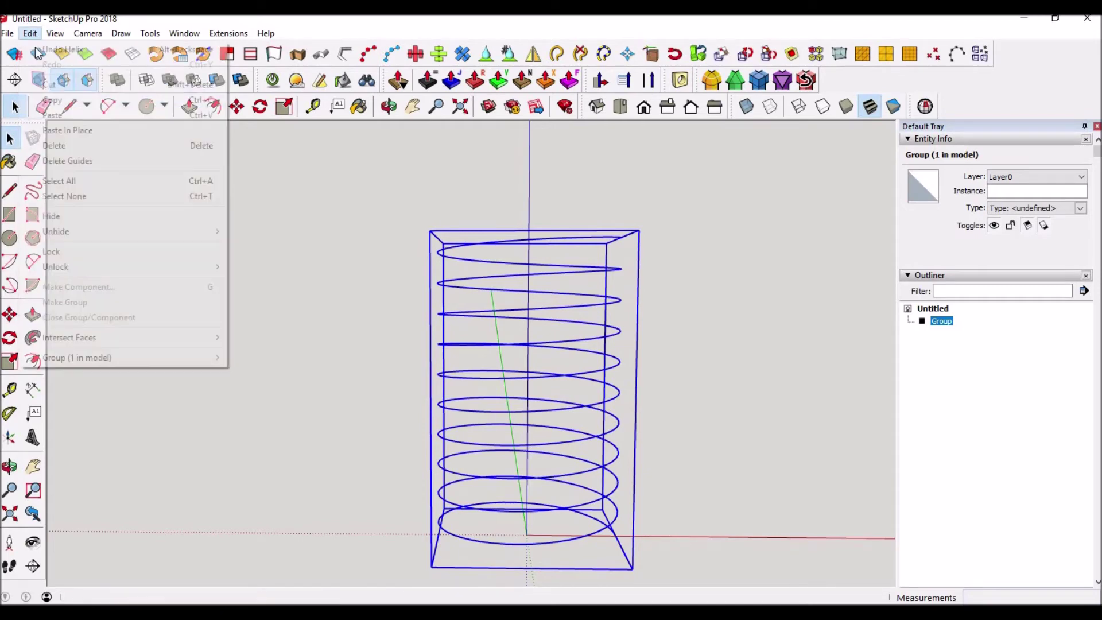
pyautogui.click(58, 132)
pyautogui.moveTo(461, 483); pyautogui.dragTo(458, 158, button='middle')
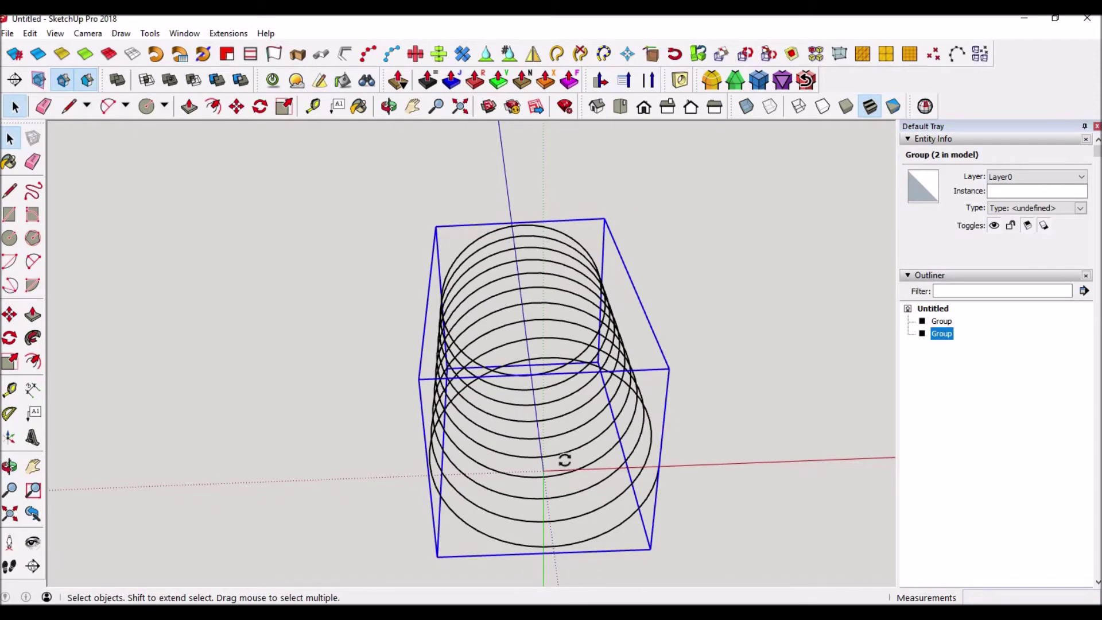
# Rotate the pasted helix copy 180° about the origin so it interleaves with the original
pyautogui.press('q')
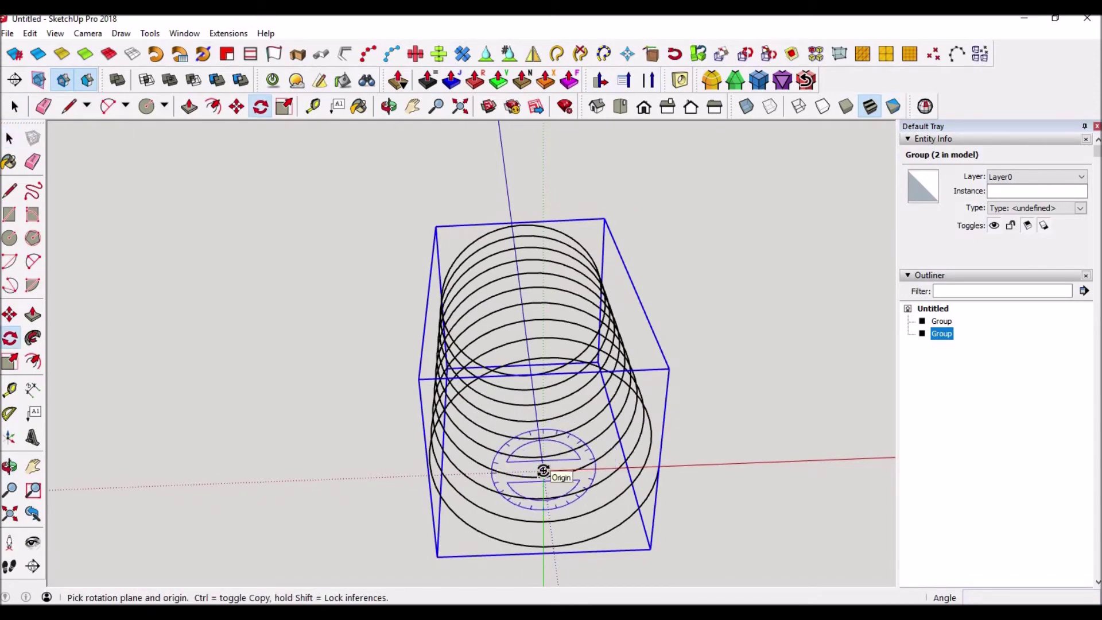
pyautogui.click(543, 471)
pyautogui.click(739, 463)
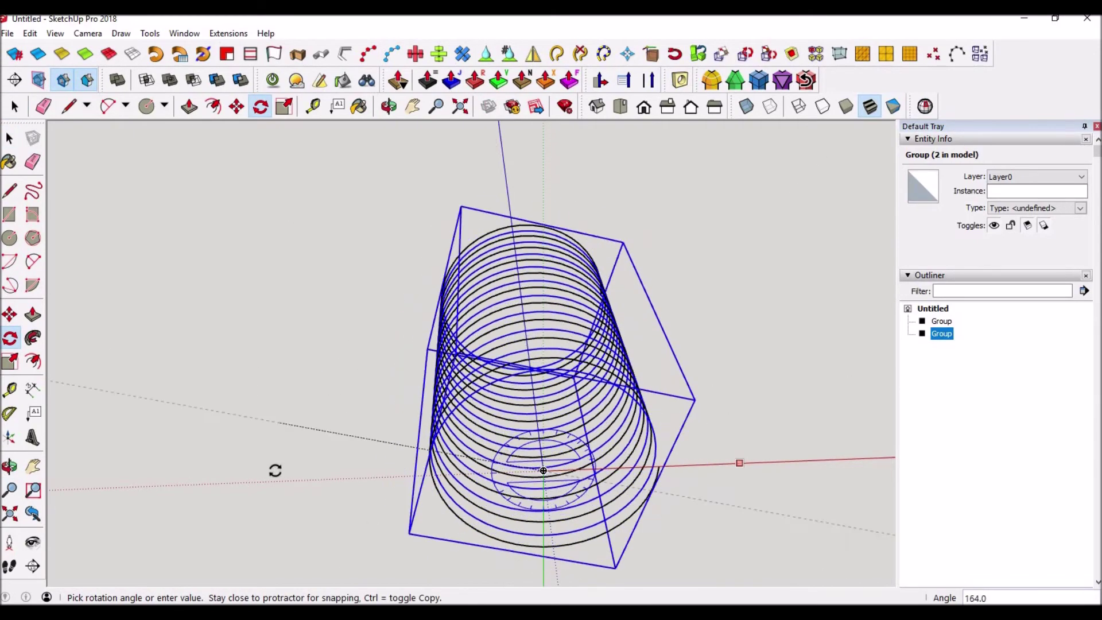
pyautogui.click(273, 483)
pyautogui.press('space')
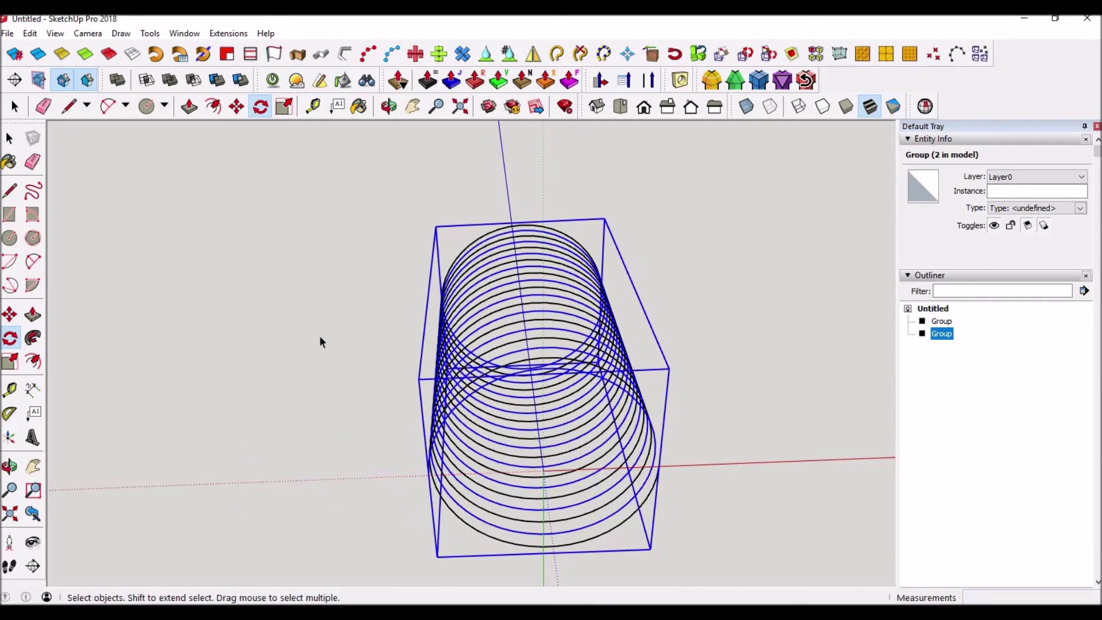
pyautogui.click(346, 243)
pyautogui.moveTo(345, 285); pyautogui.dragTo(357, 445, button='middle')
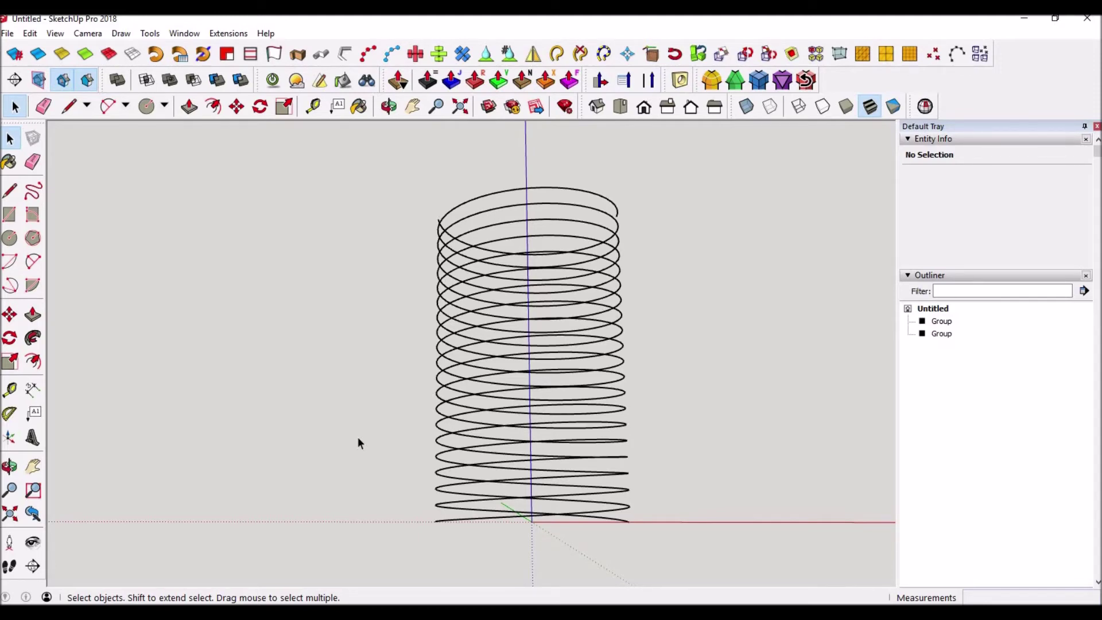
pyautogui.moveTo(685, 284); pyautogui.dragTo(689, 315, button='middle')
pyautogui.scroll(2, 698, 364)
pyautogui.scroll(1, 656, 376)
pyautogui.scroll(-2, 663, 384)
pyautogui.scroll(2, 654, 380)
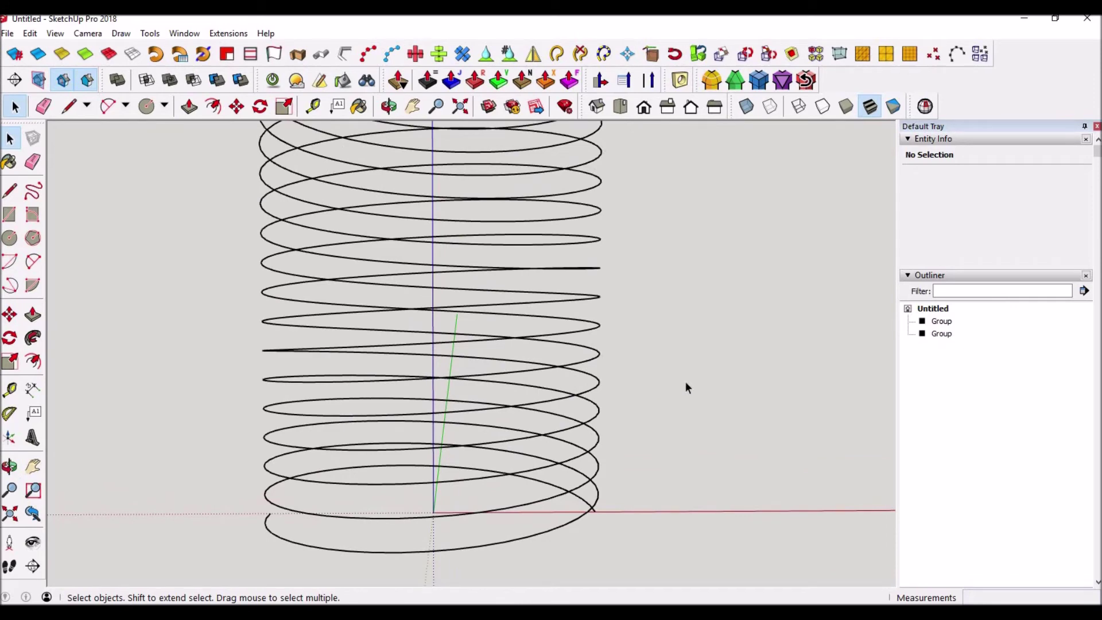
pyautogui.press('t')
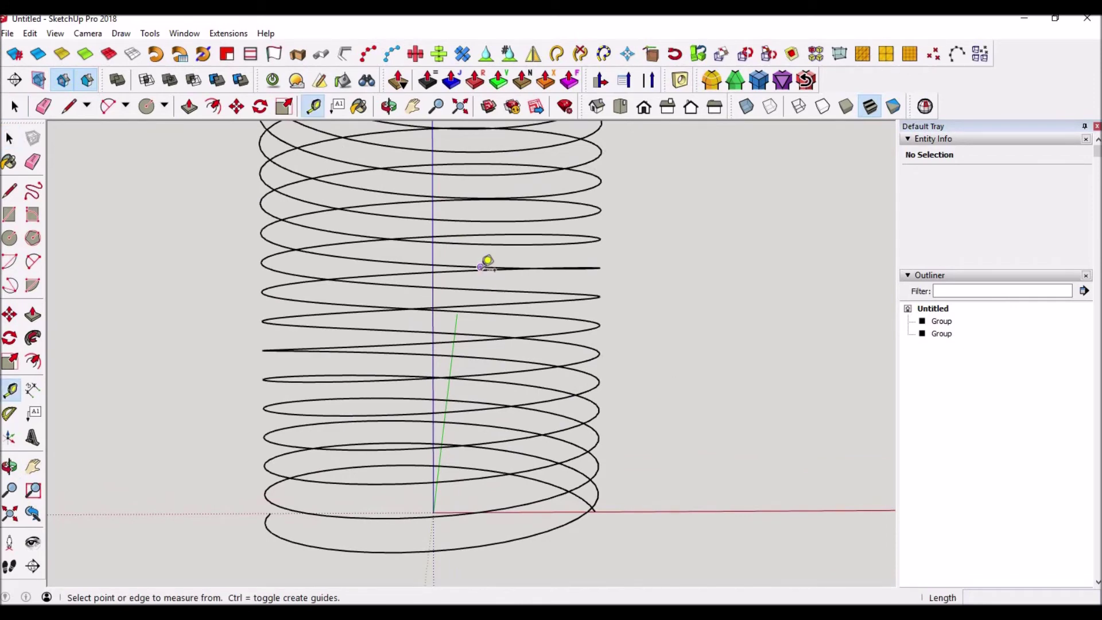
pyautogui.click(481, 269)
pyautogui.write('1')
pyautogui.press('Return')
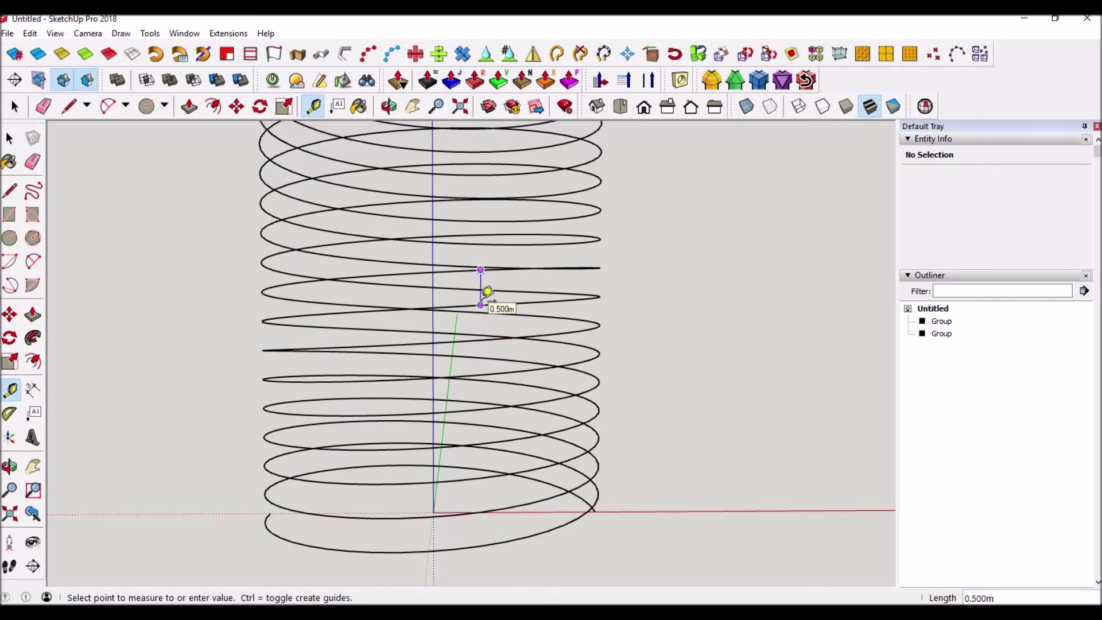
pyautogui.press('space')
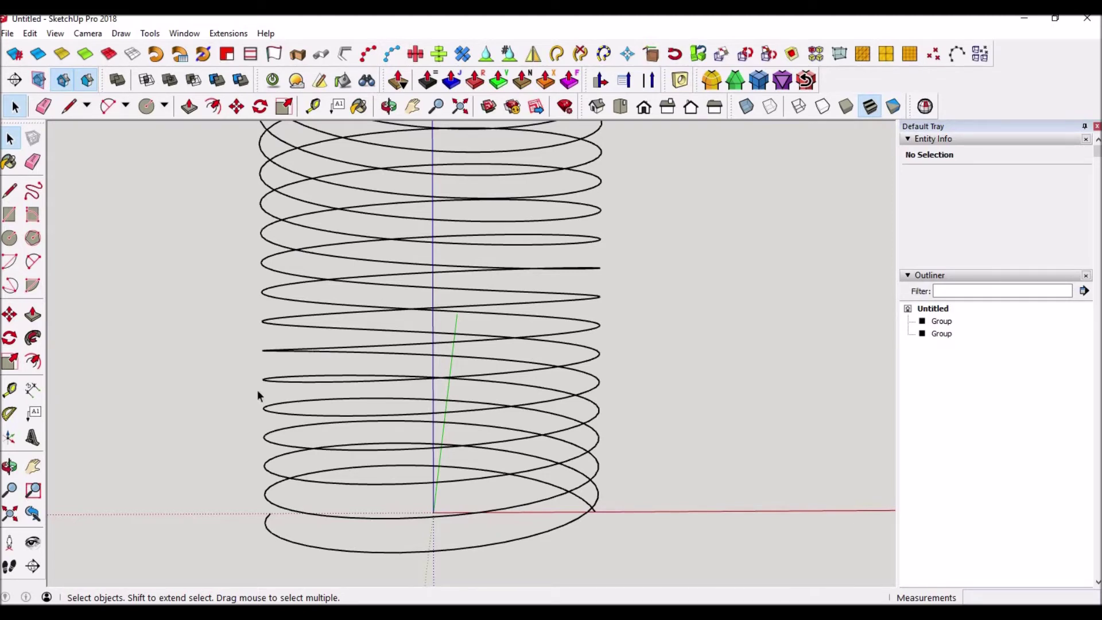
pyautogui.click(379, 280)
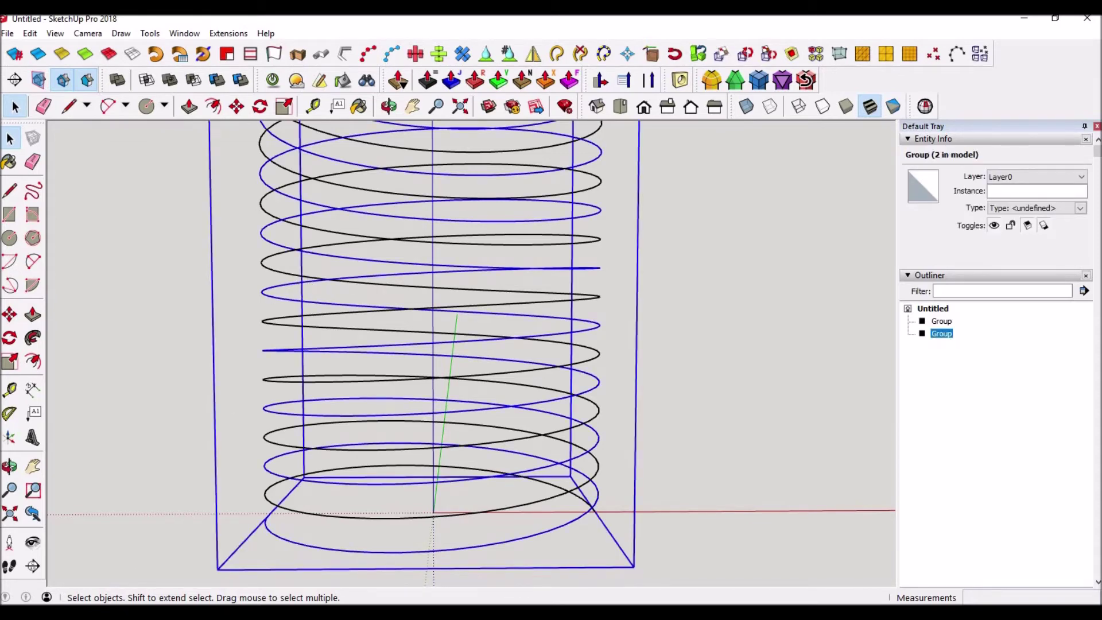
pyautogui.hotkey('alt', 'Tab')
pyautogui.scroll(15, 537, 328)
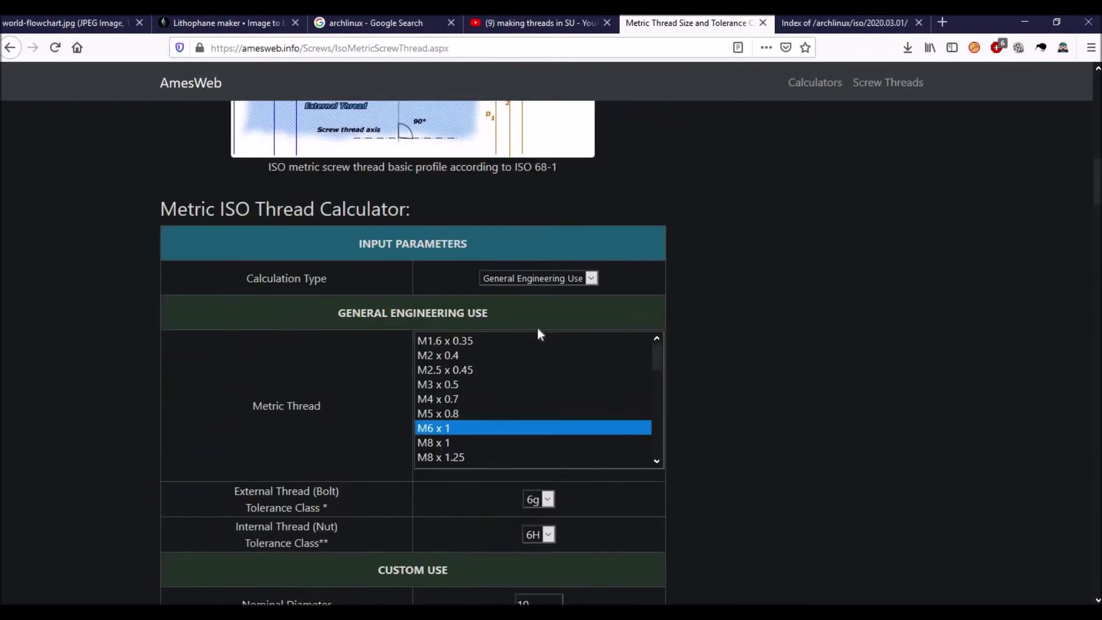
pyautogui.scroll(8, 537, 328)
pyautogui.scroll(-1, 456, 462)
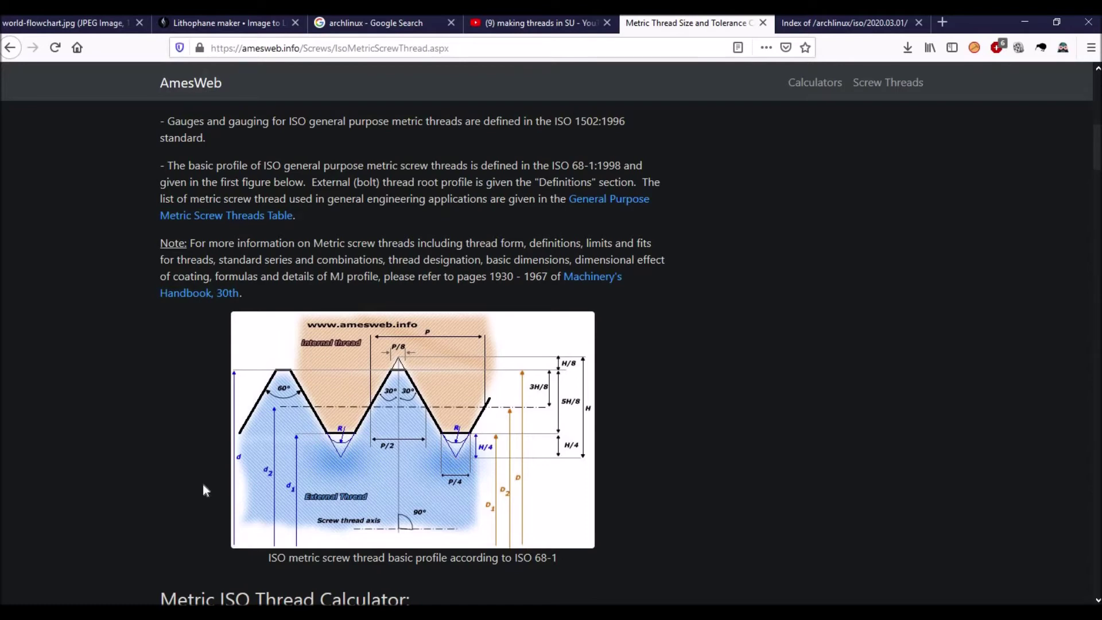
pyautogui.hotkey('alt', 'Tab')
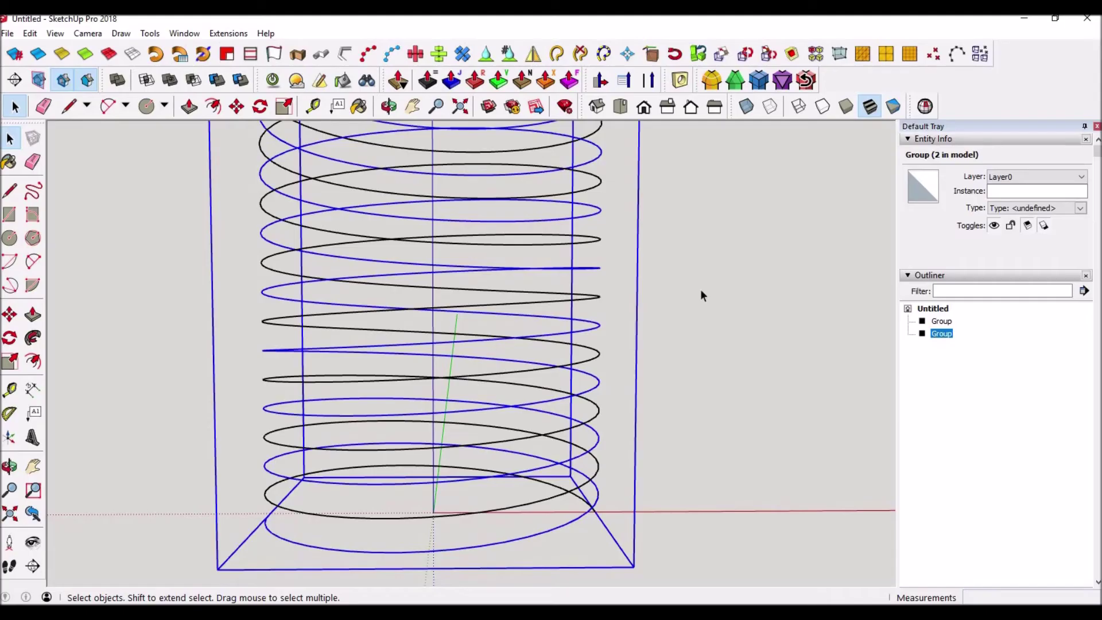
# Draw a circle of radius 3 centred at the origin
pyautogui.click(643, 373)
pyautogui.press('c')
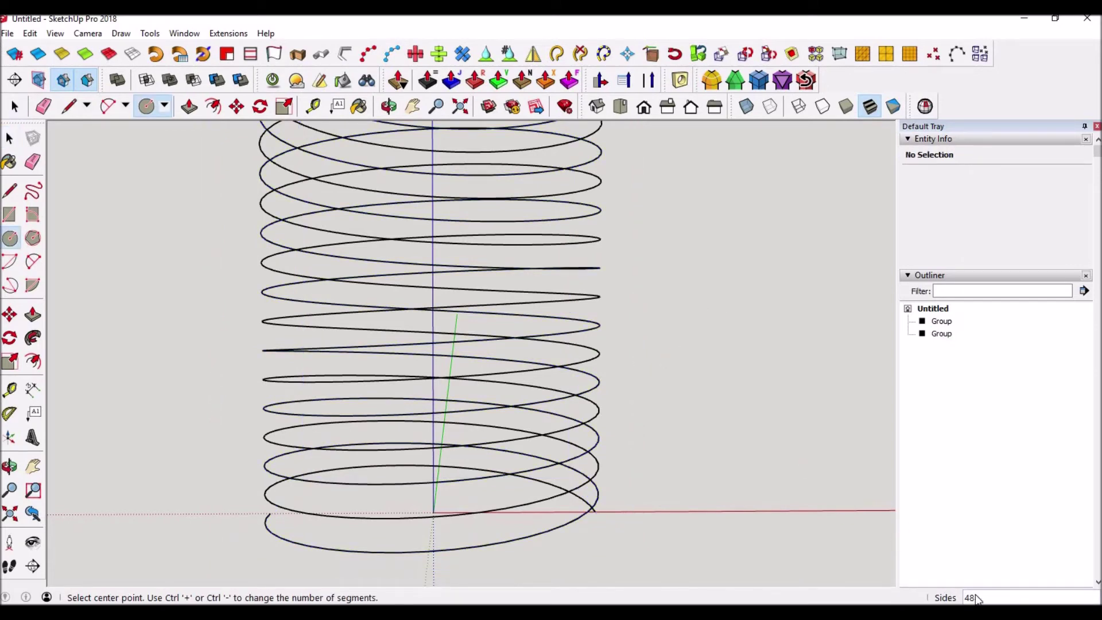
pyautogui.press('a')
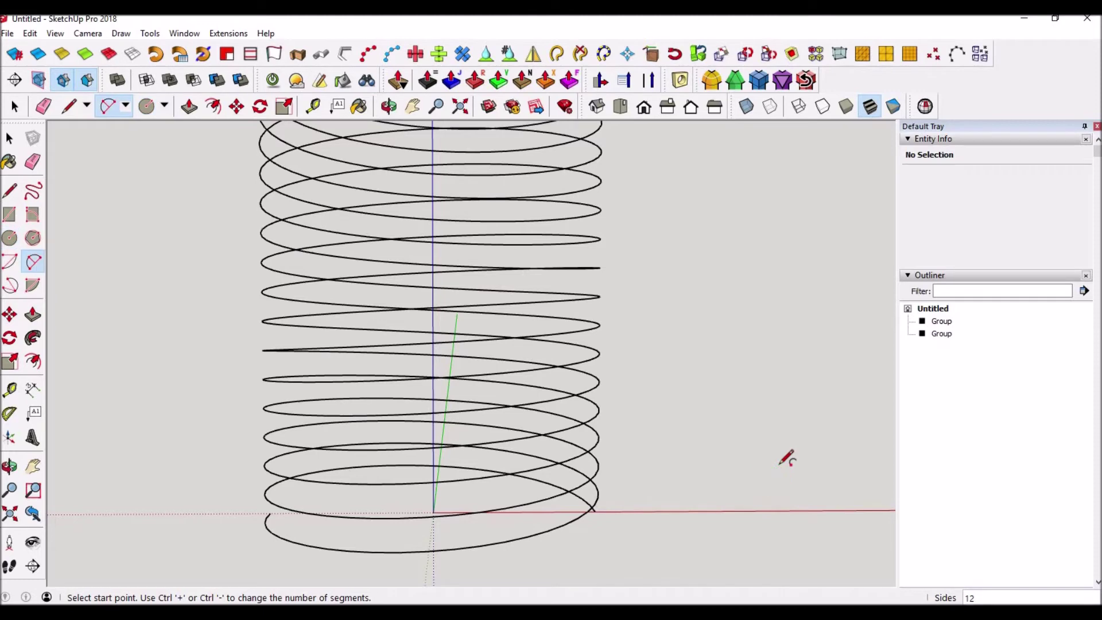
pyautogui.write('c4')
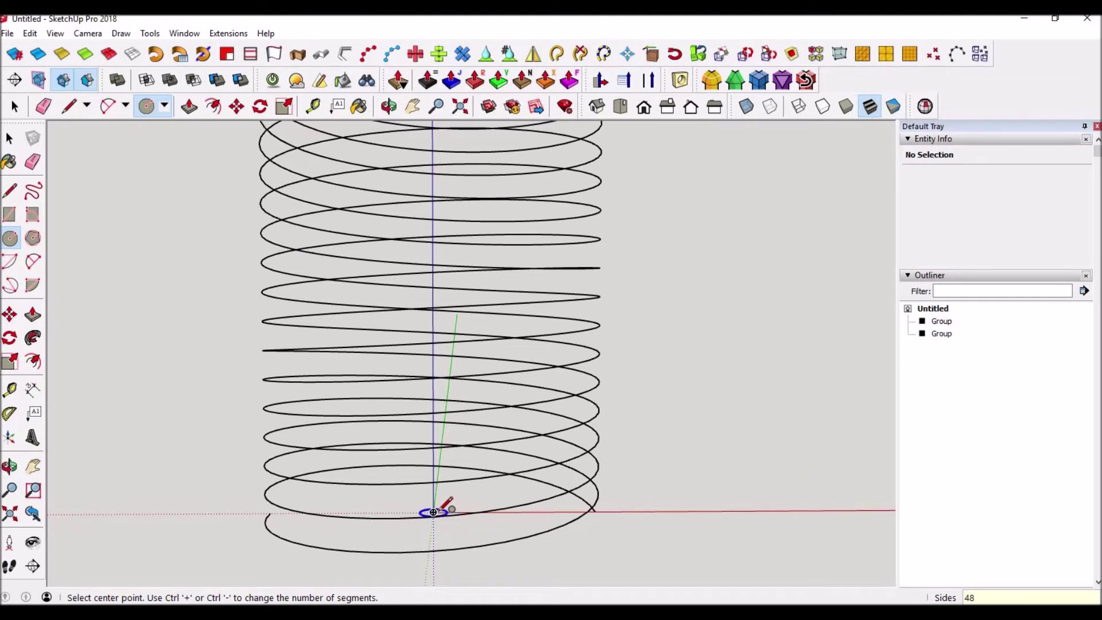
pyautogui.click(434, 512)
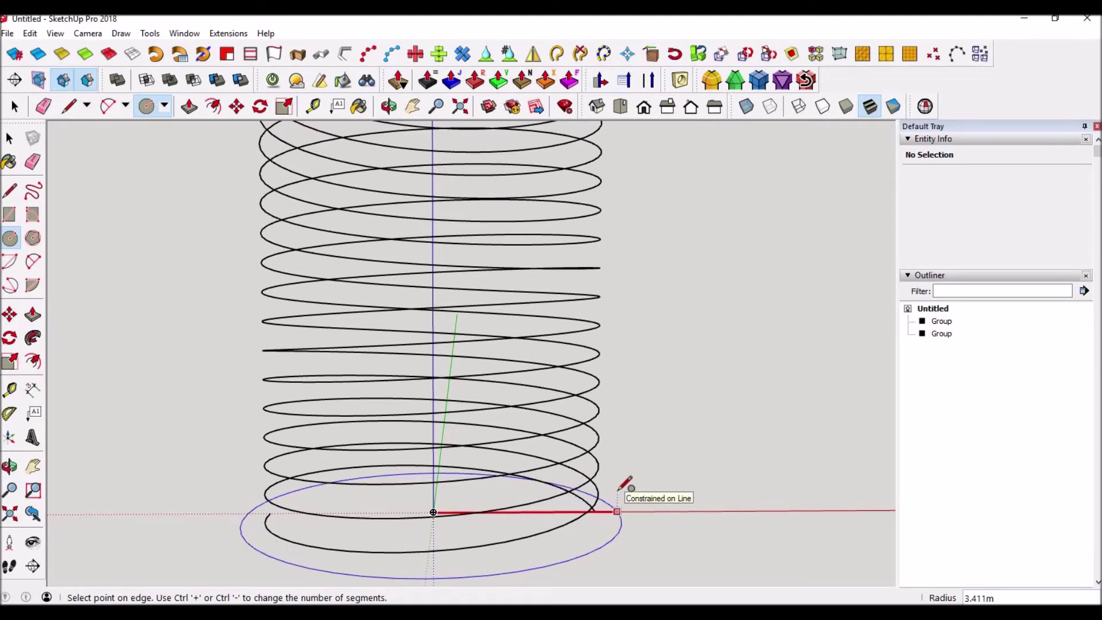
pyautogui.write('3')
pyautogui.press('Return')
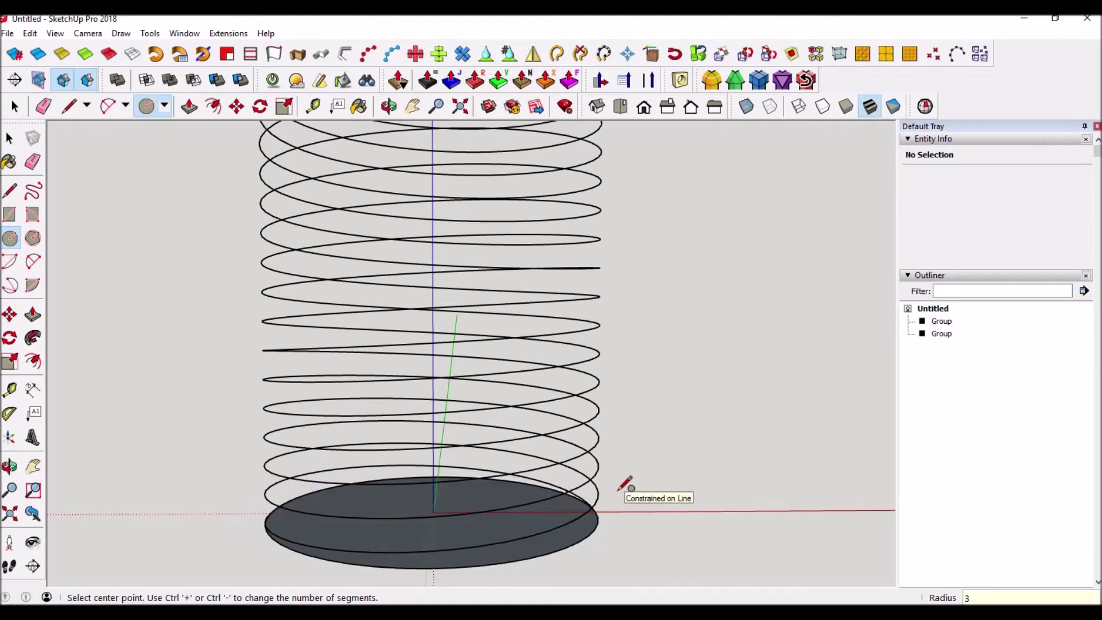
pyautogui.press('space')
# Push/pull the circle up 10 m to the helix top to form a cylinder
pyautogui.press('p')
pyautogui.click(553, 551)
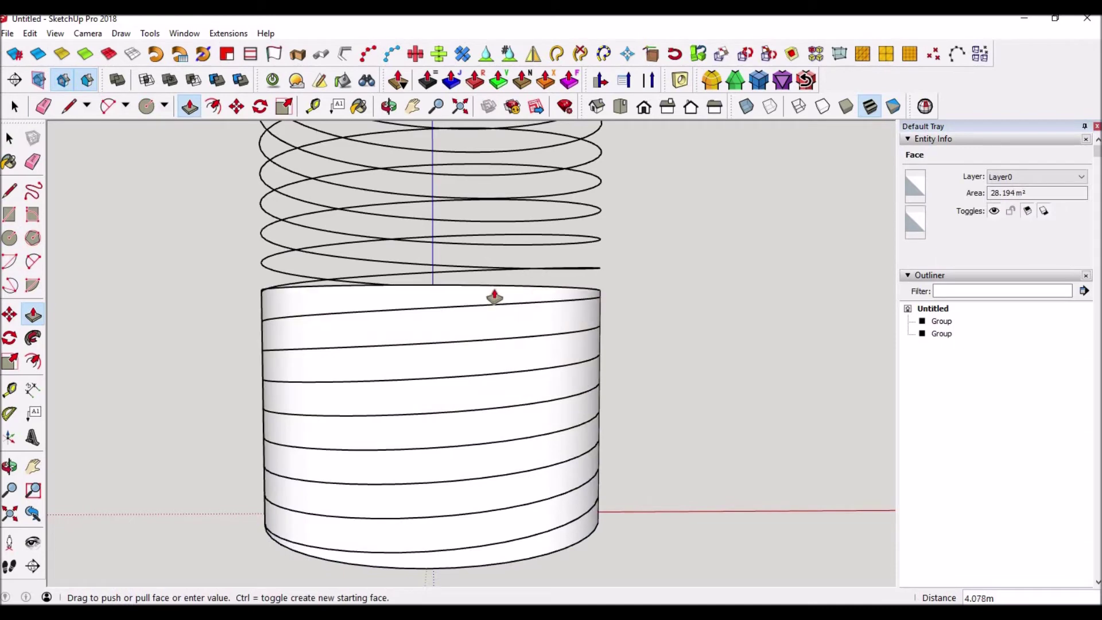
pyautogui.moveTo(488, 374); pyautogui.dragTo(450, 327, button='middle')
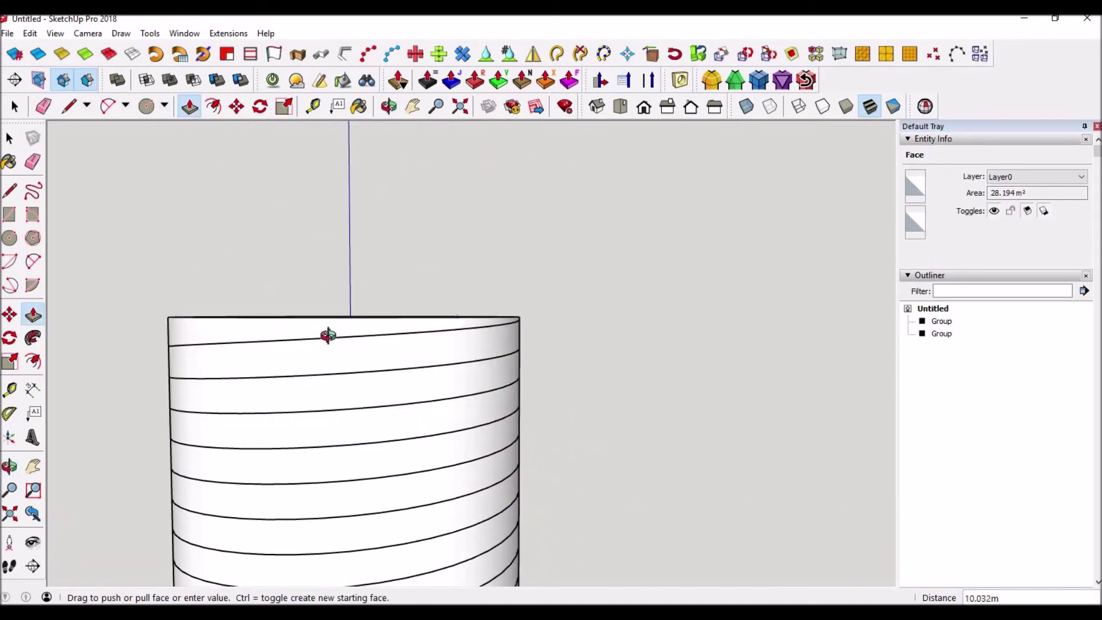
pyautogui.moveTo(328, 335); pyautogui.dragTo(419, 324, button='middle')
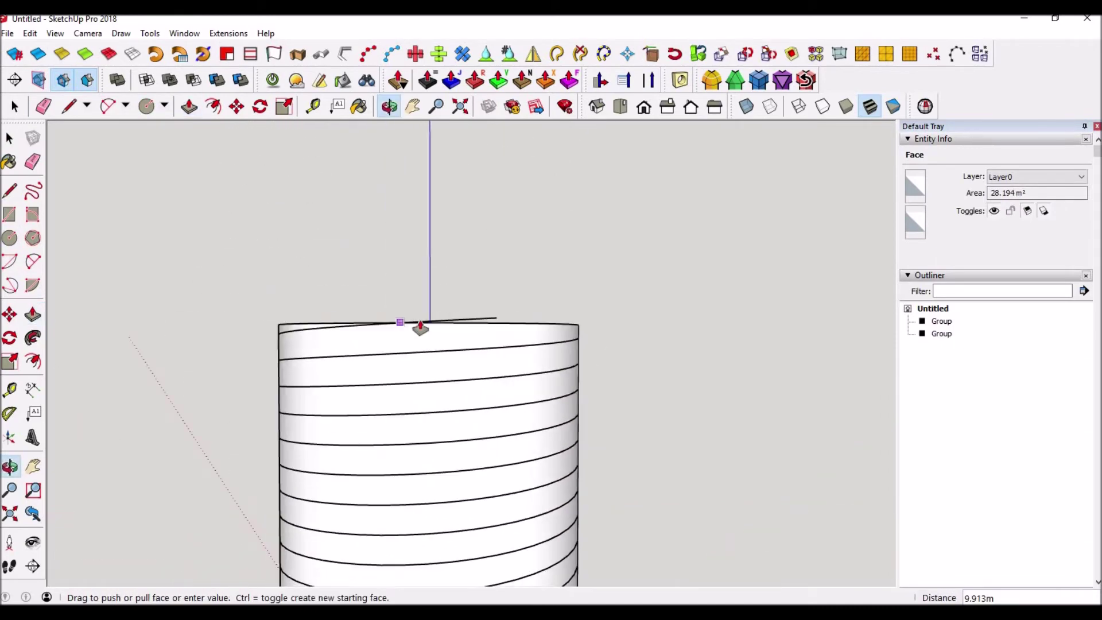
pyautogui.click(497, 322)
pyautogui.press('space')
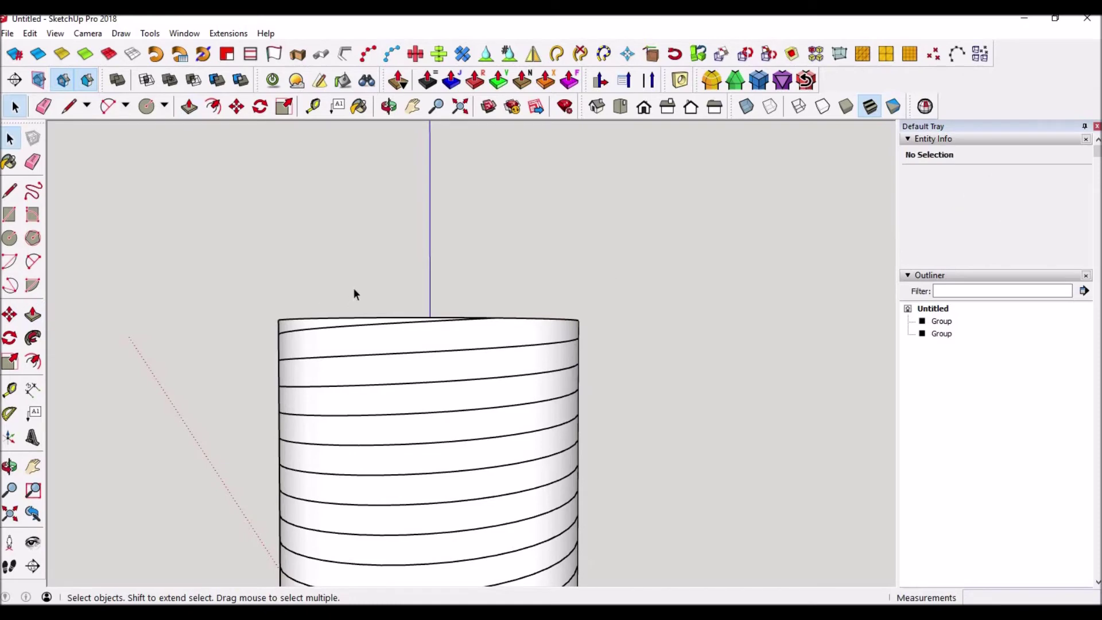
pyautogui.moveTo(353, 294); pyautogui.dragTo(475, 340, button='middle')
pyautogui.scroll(-3, 474, 339)
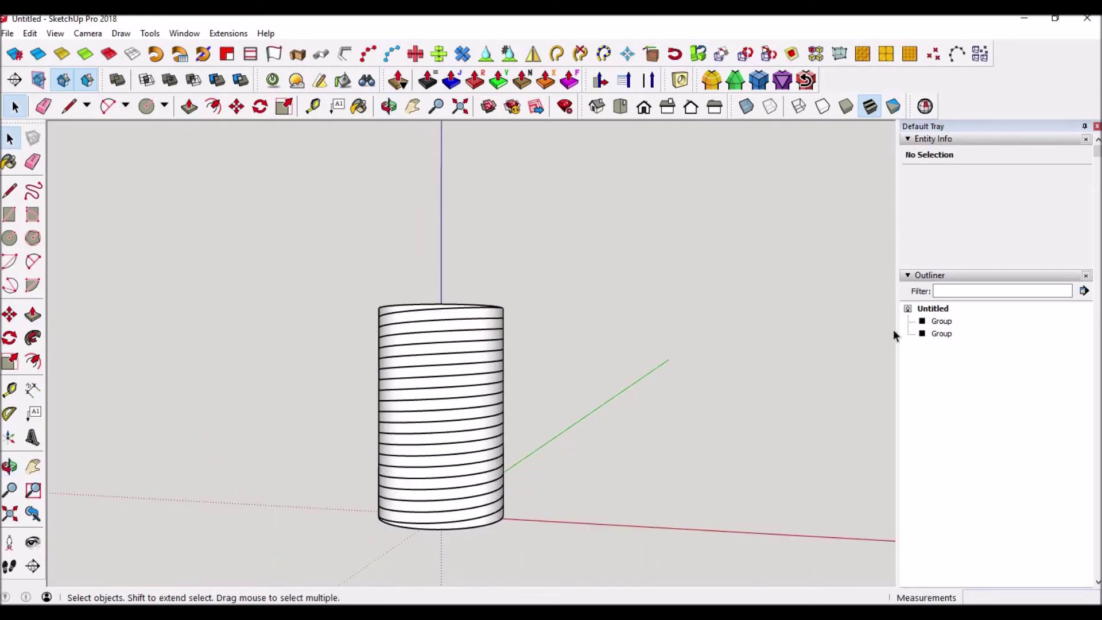
# Explode the cylinder group and the helix group from the Outliner
pyautogui.click(944, 333)
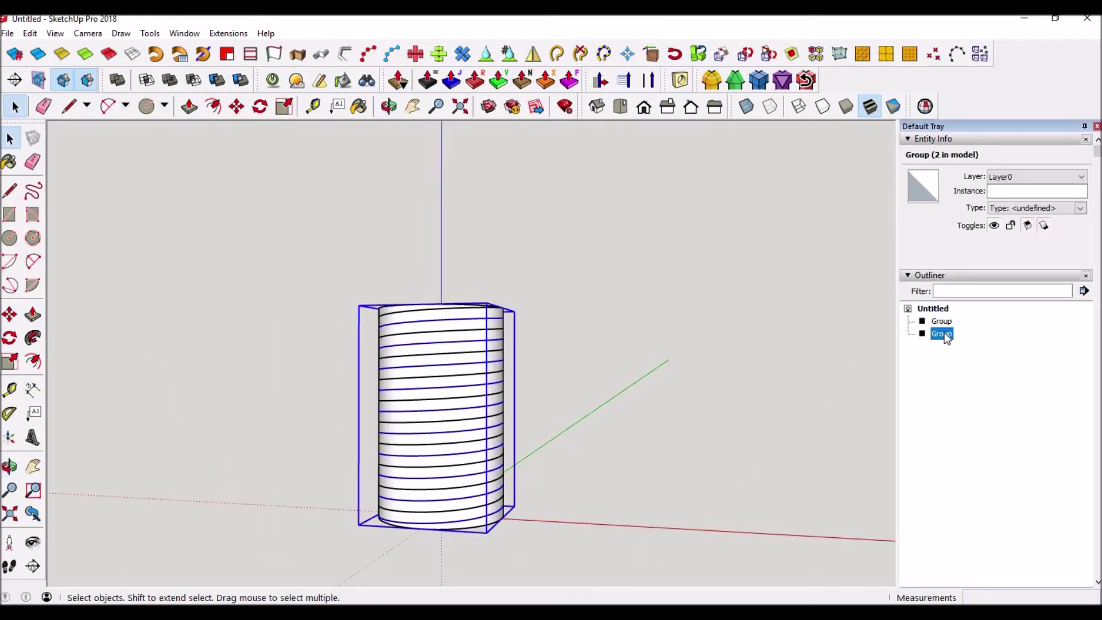
pyautogui.rightClick(946, 337)
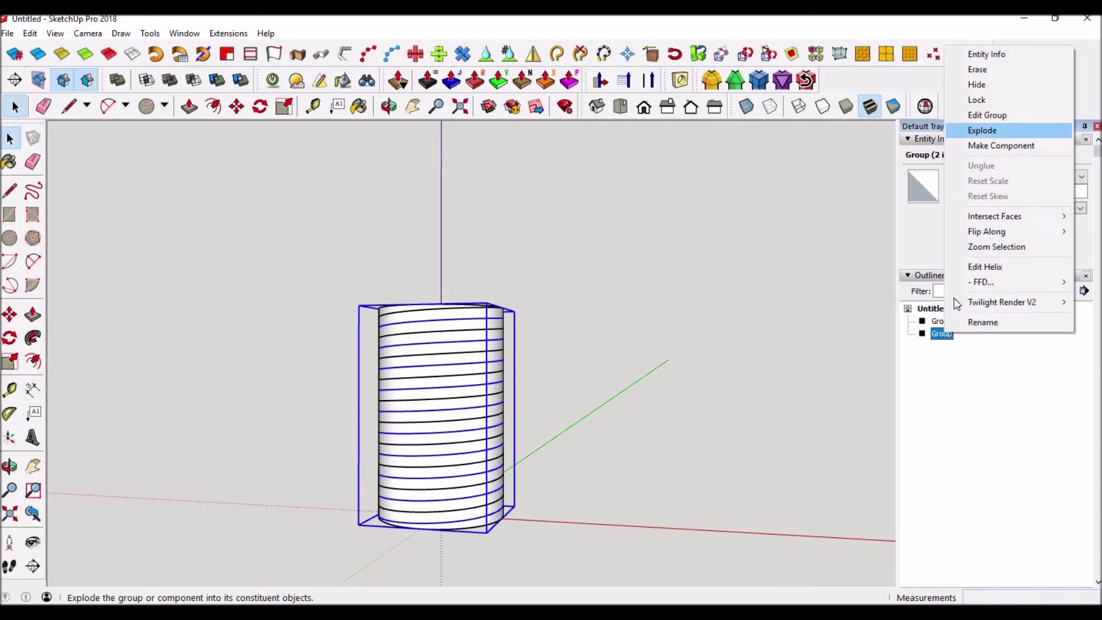
pyautogui.click(999, 128)
pyautogui.click(941, 321)
pyautogui.rightClick(941, 320)
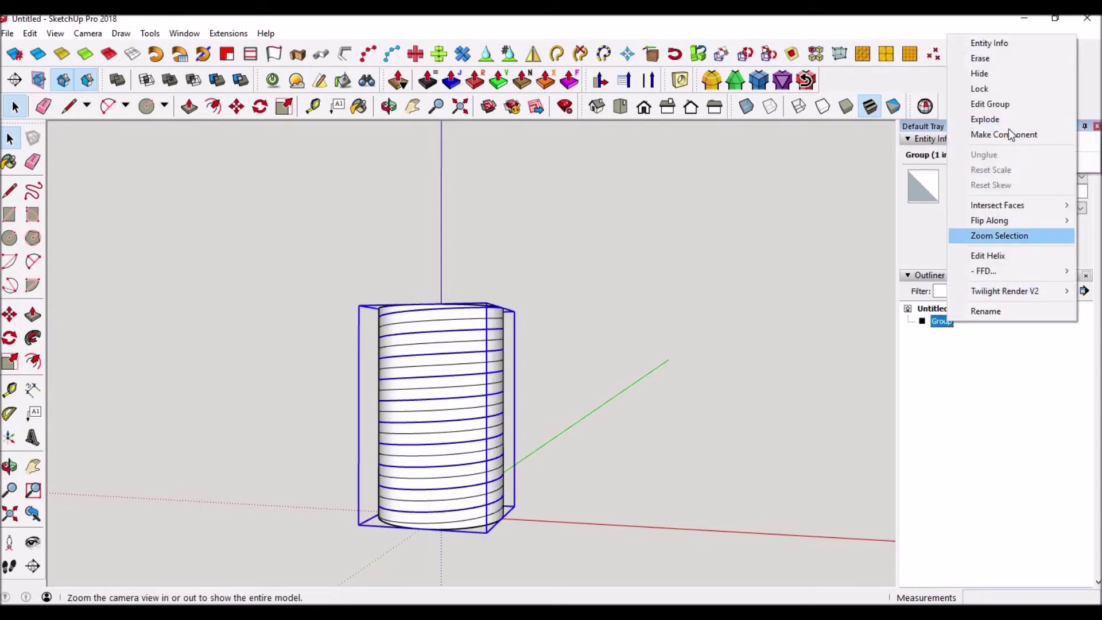
pyautogui.click(1005, 120)
# Open and close the Manage Trays settings, then view the cylinder's top face
pyautogui.rightClick(1001, 123)
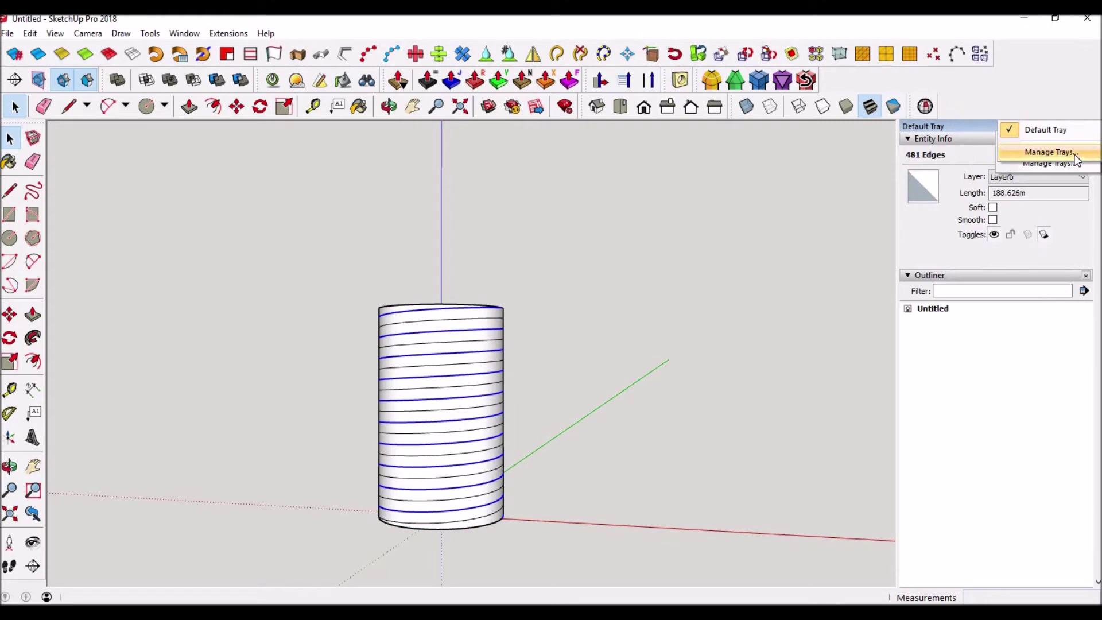
pyautogui.click(1052, 153)
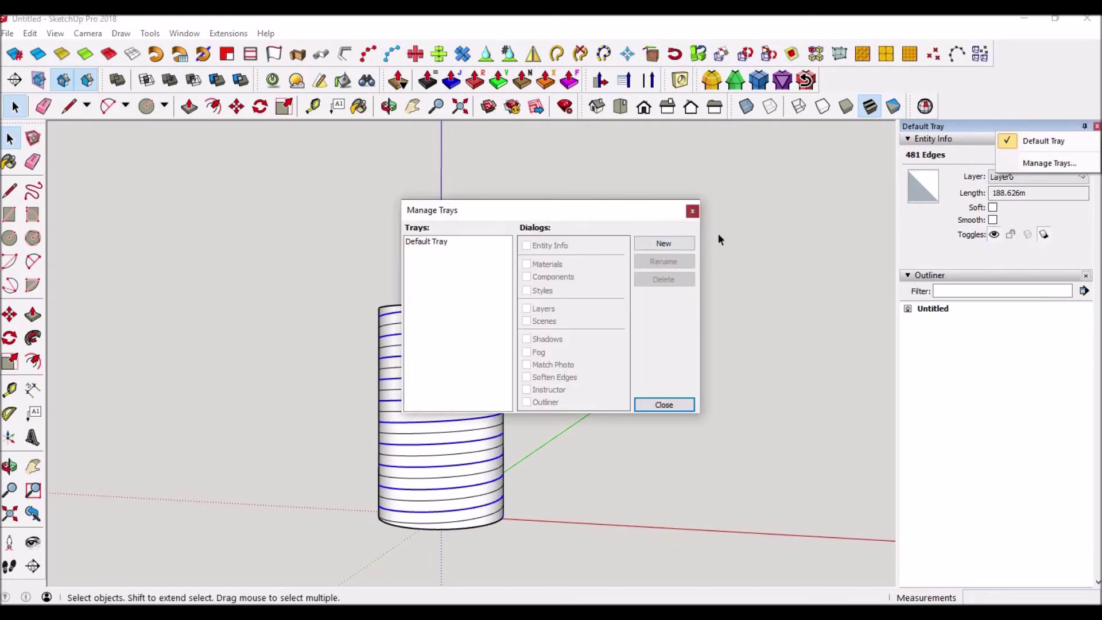
pyautogui.click(695, 212)
pyautogui.moveTo(401, 267); pyautogui.dragTo(408, 326, button='middle')
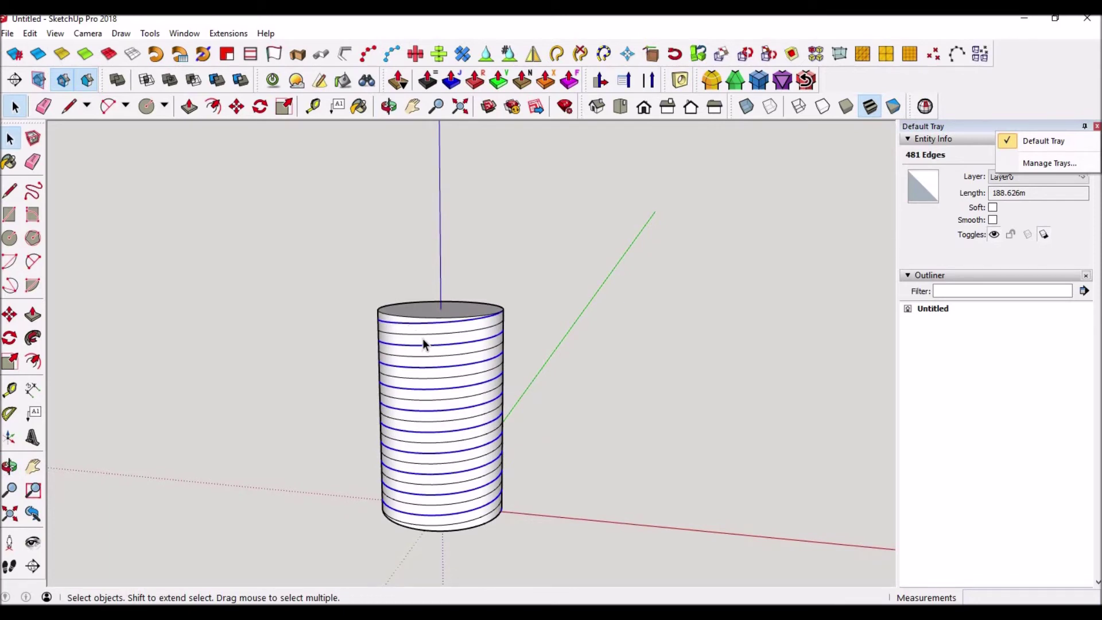
pyautogui.scroll(3, 422, 331)
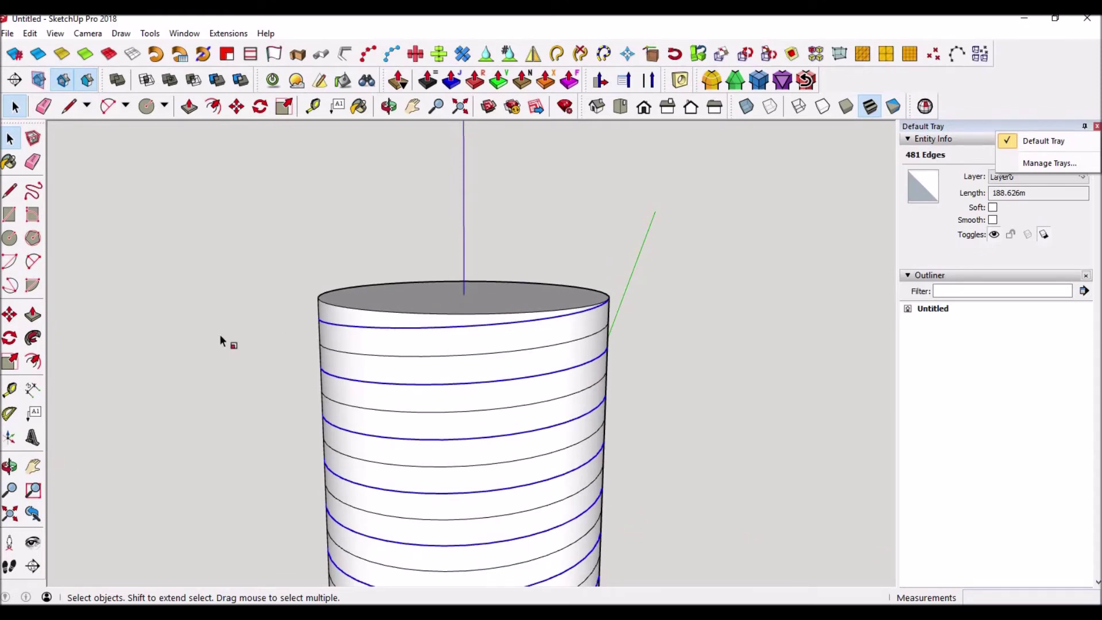
# Scale the geometry about its centre to about 0.79 along the red axis
pyautogui.press('s')
pyautogui.scroll(-1, 529, 442)
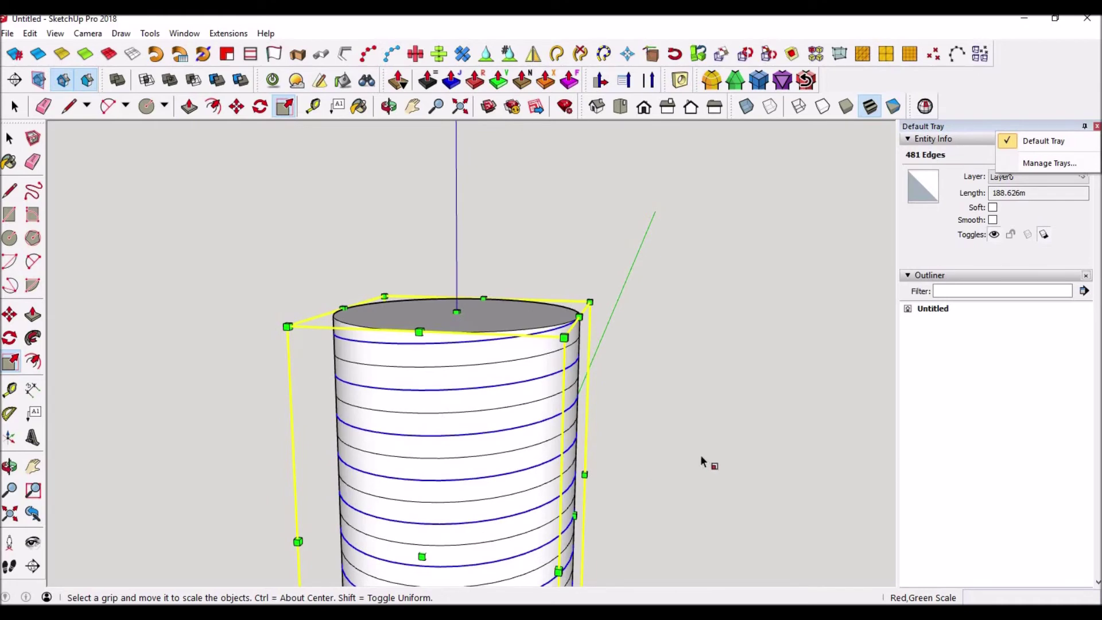
pyautogui.moveTo(669, 374)
pyautogui.mouseDown(button='middle')
pyautogui.moveTo(677, 352)
pyautogui.moveTo(660, 367)
pyautogui.mouseUp(button='middle')
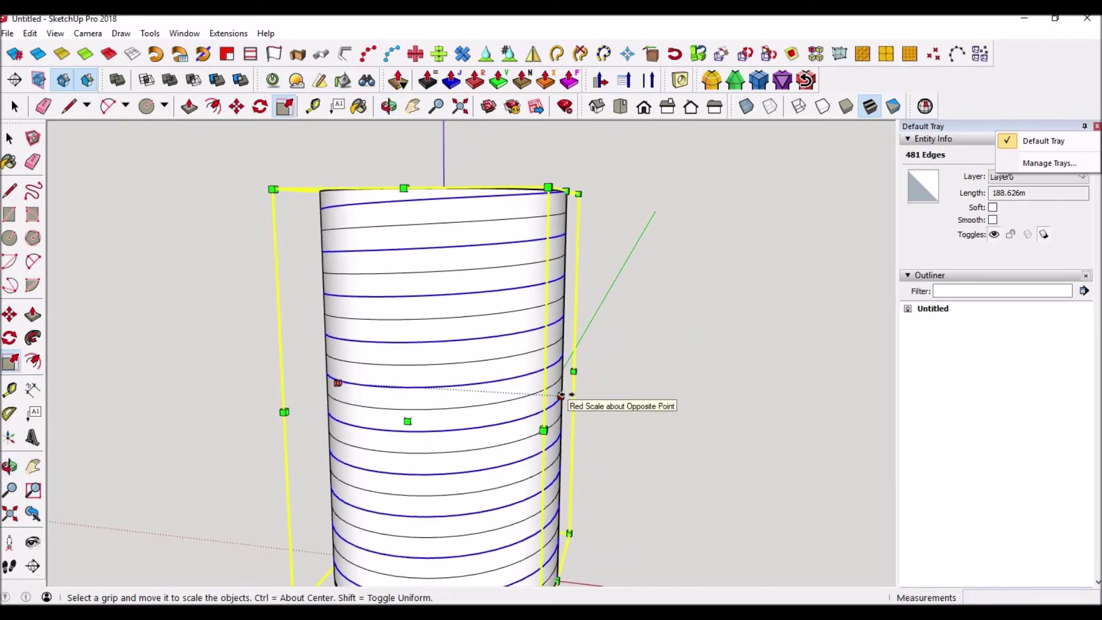
pyautogui.press('ctrl')
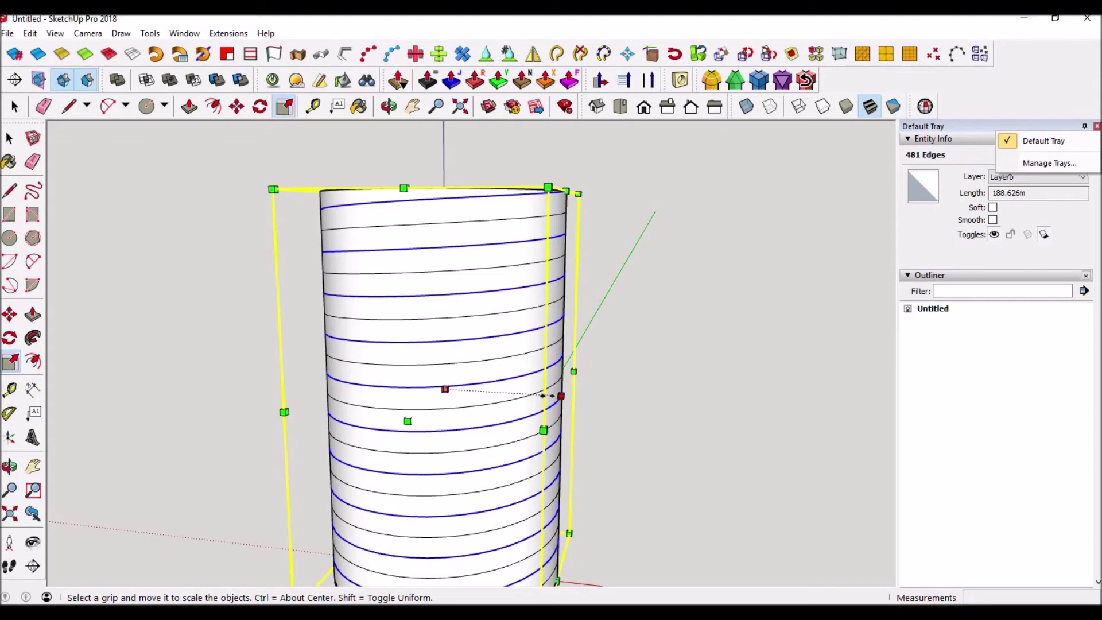
pyautogui.moveTo(542, 395); pyautogui.dragTo(547, 395)
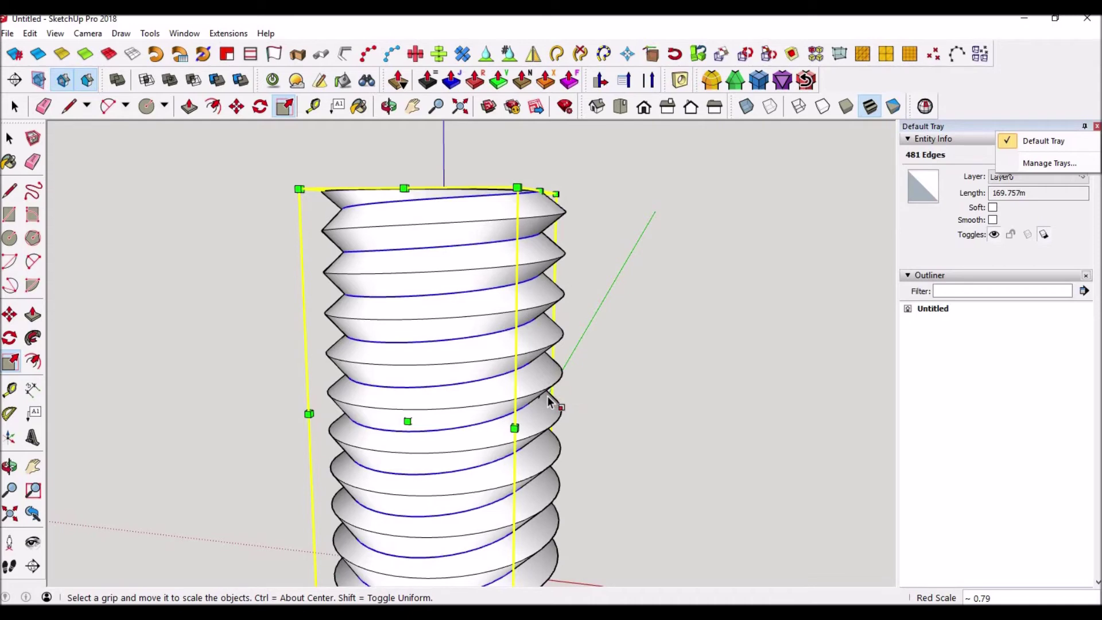
pyautogui.hotkey('ctrl', 't')
pyautogui.press('space')
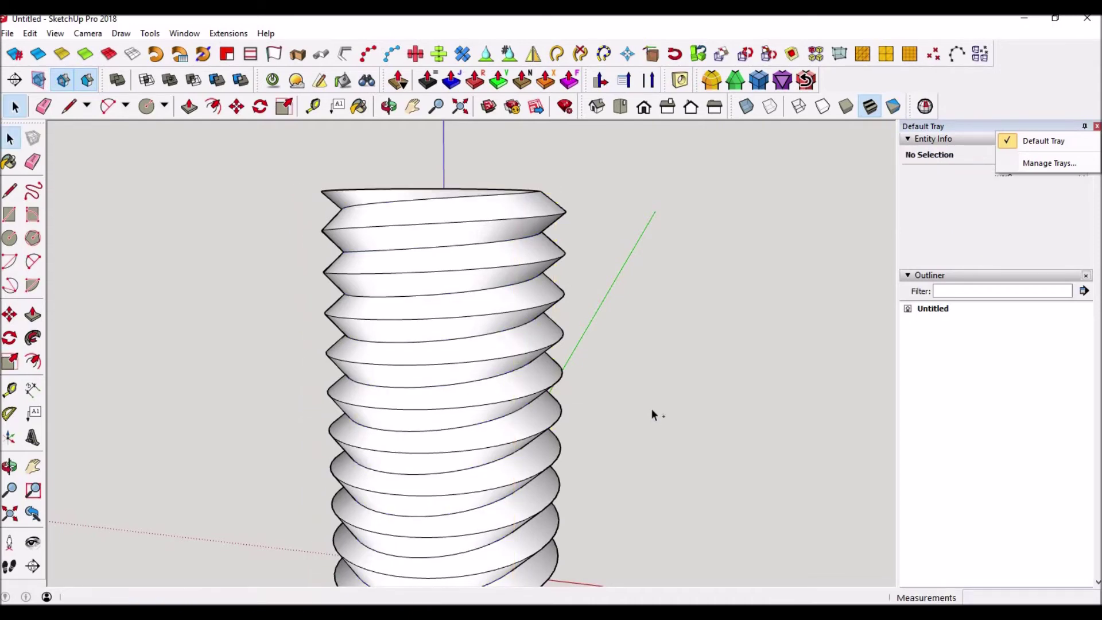
# Undo the trial 0.79 scaling
pyautogui.hotkey('ctrl', 'z')
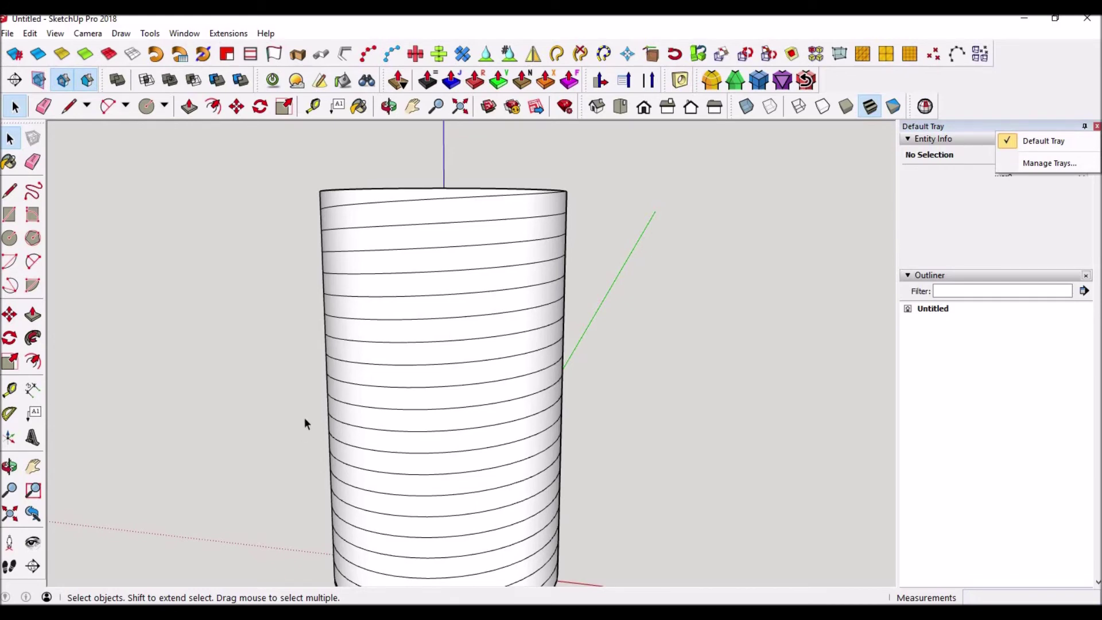
# Scale only the helix curve to 0.82 along the red axis
pyautogui.click(406, 201)
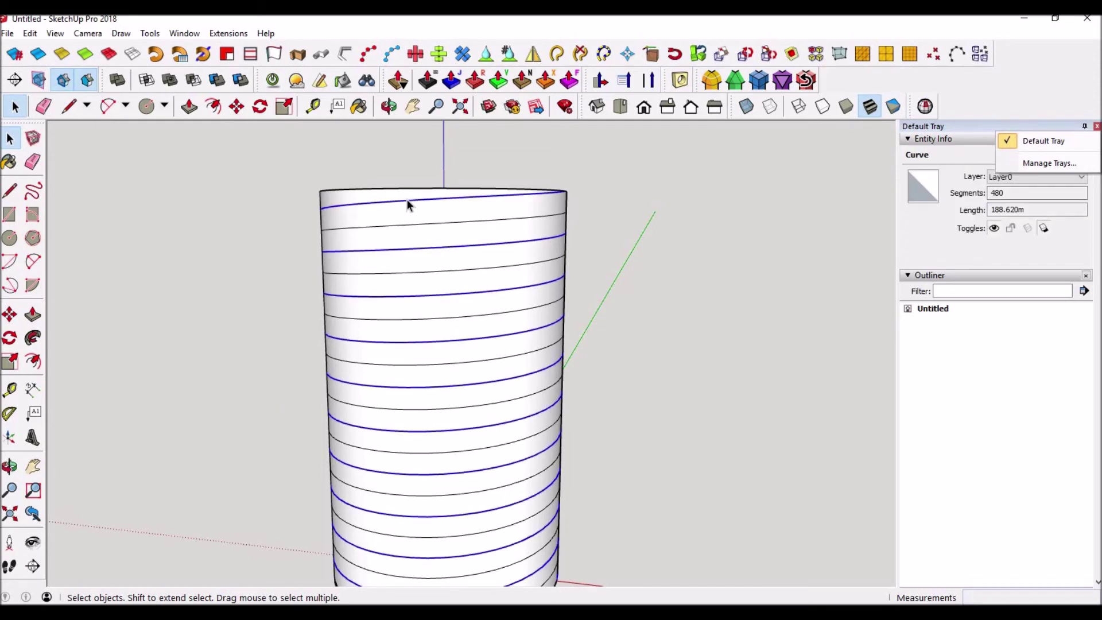
pyautogui.press('s')
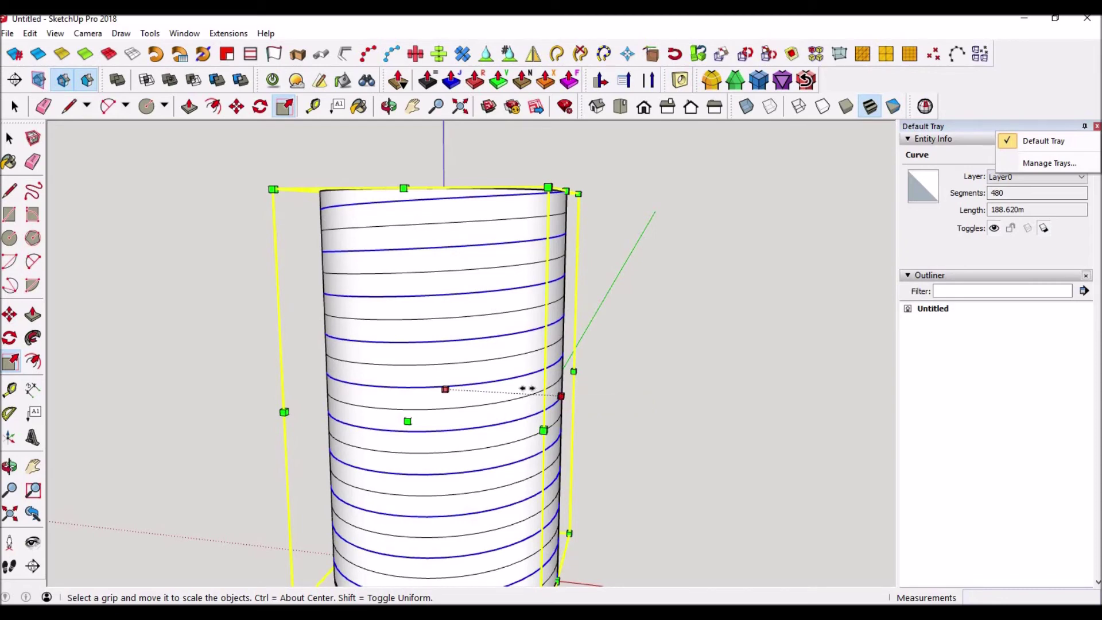
pyautogui.moveTo(527, 388); pyautogui.dragTo(529, 393)
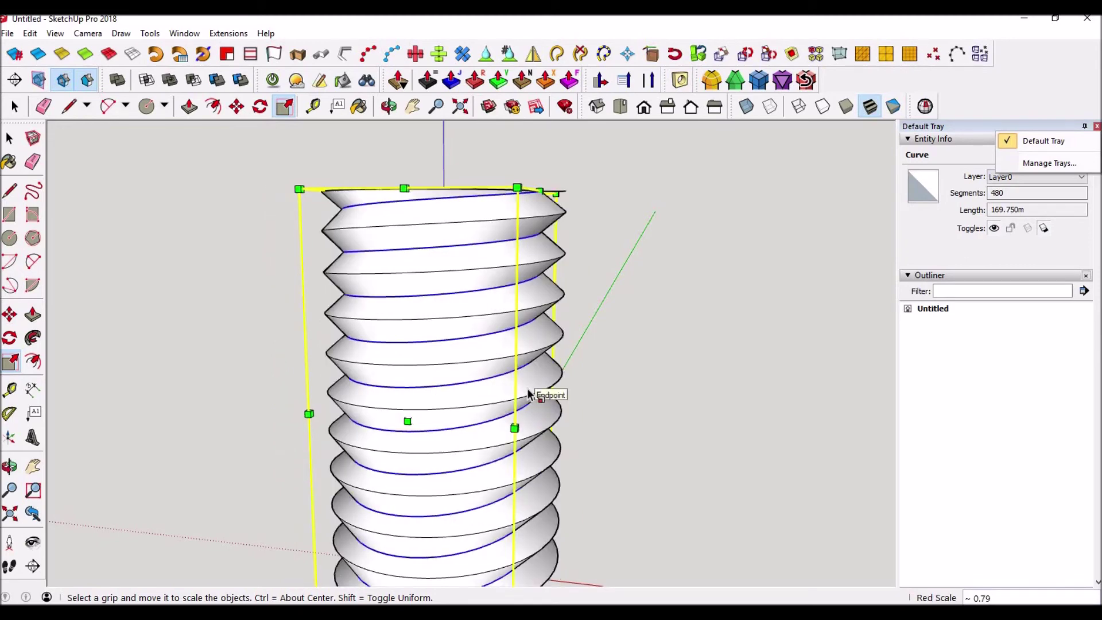
pyautogui.write('0.82')
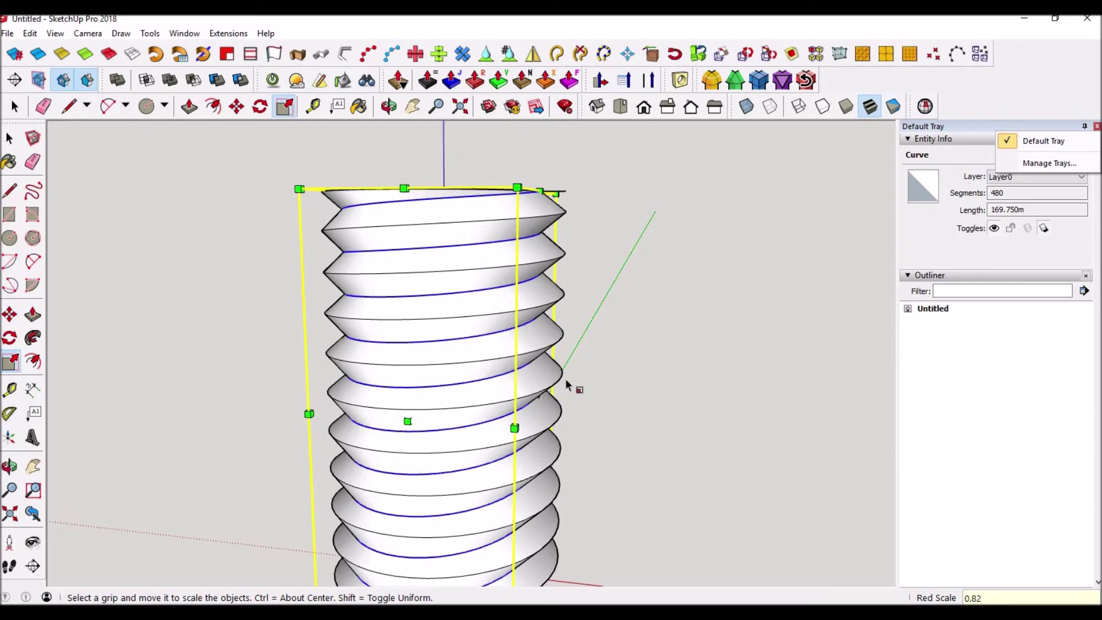
# Scale the helix to 0.82 along the green axis about its centre
pyautogui.moveTo(406, 421); pyautogui.dragTo(394, 421)
pyautogui.moveTo(394, 421); pyautogui.dragTo(340, 419, button='middle')
pyautogui.click(349, 407)
pyautogui.press('ctrl')
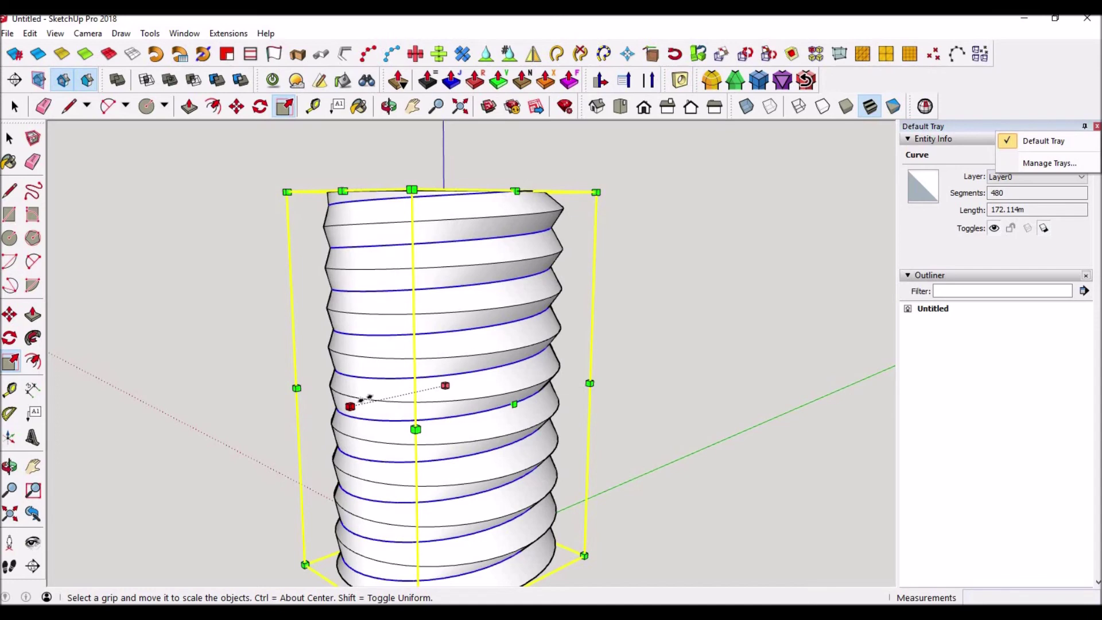
pyautogui.click(367, 398)
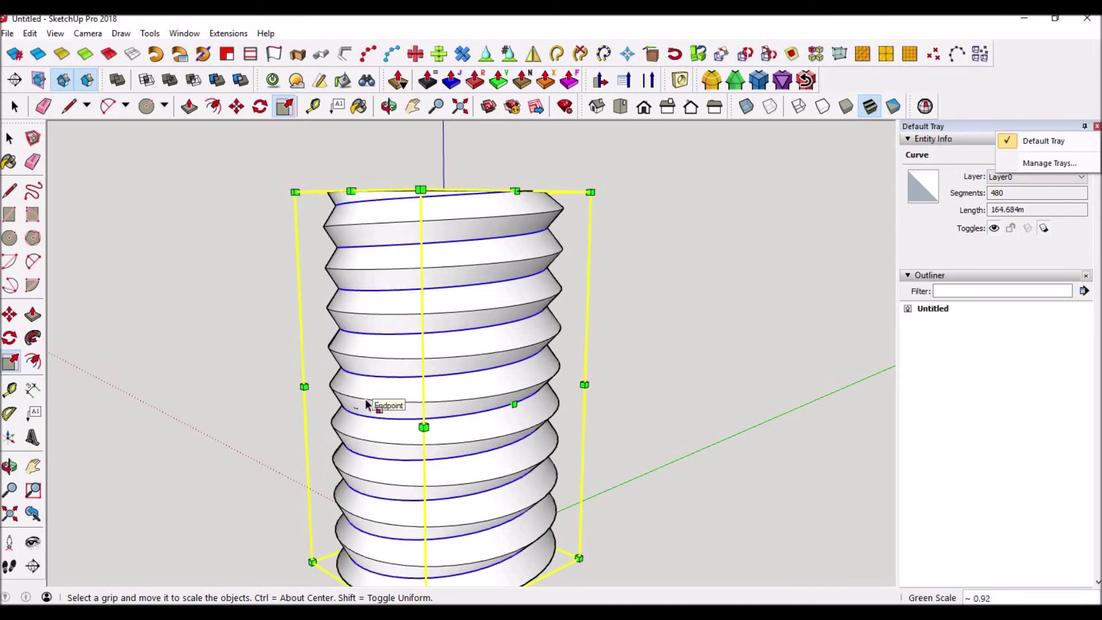
pyautogui.write('0.82')
pyautogui.press('Return')
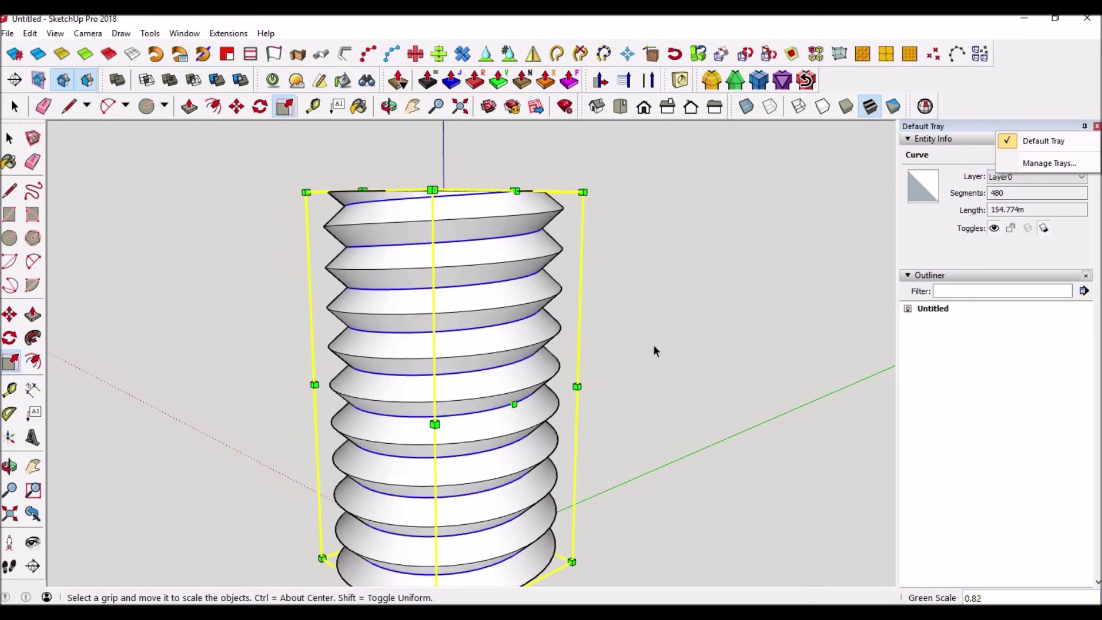
# Return to Select, clear the selection and orbit around the threaded model
pyautogui.press('space')
pyautogui.click(654, 374)
pyautogui.moveTo(655, 374); pyautogui.dragTo(551, 308, button='middle')
# Zoom and orbit to inspect the thread tops, briefly selecting a short edge there
pyautogui.scroll(-4, 632, 253)
pyautogui.scroll(6, 551, 308)
pyautogui.moveTo(394, 290); pyautogui.dragTo(261, 209, button='middle')
pyautogui.scroll(4, 253, 198)
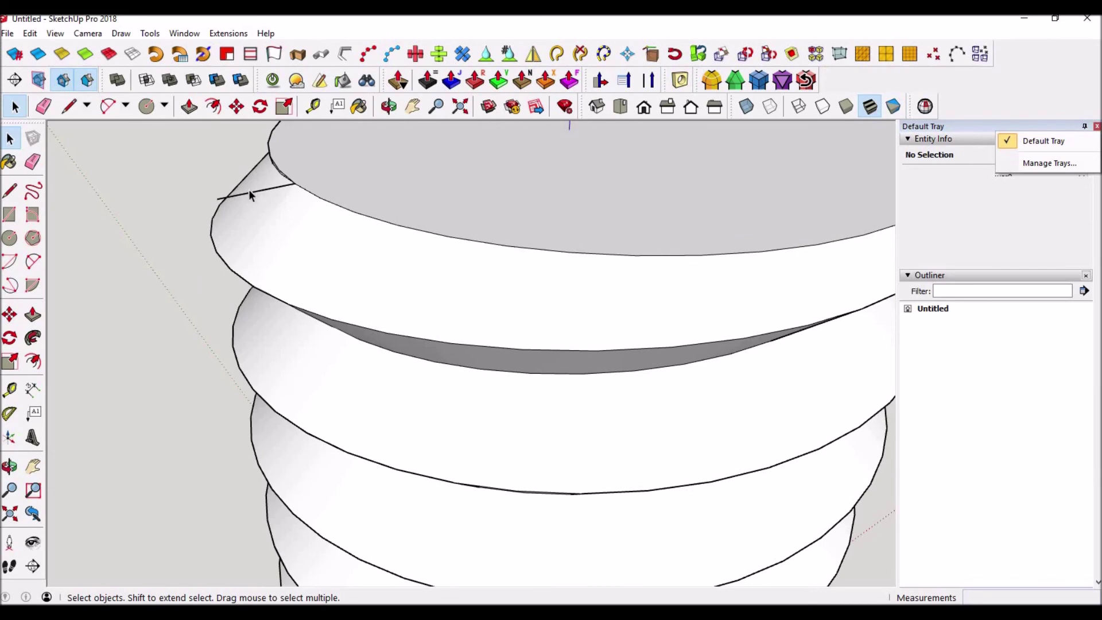
pyautogui.click(236, 195)
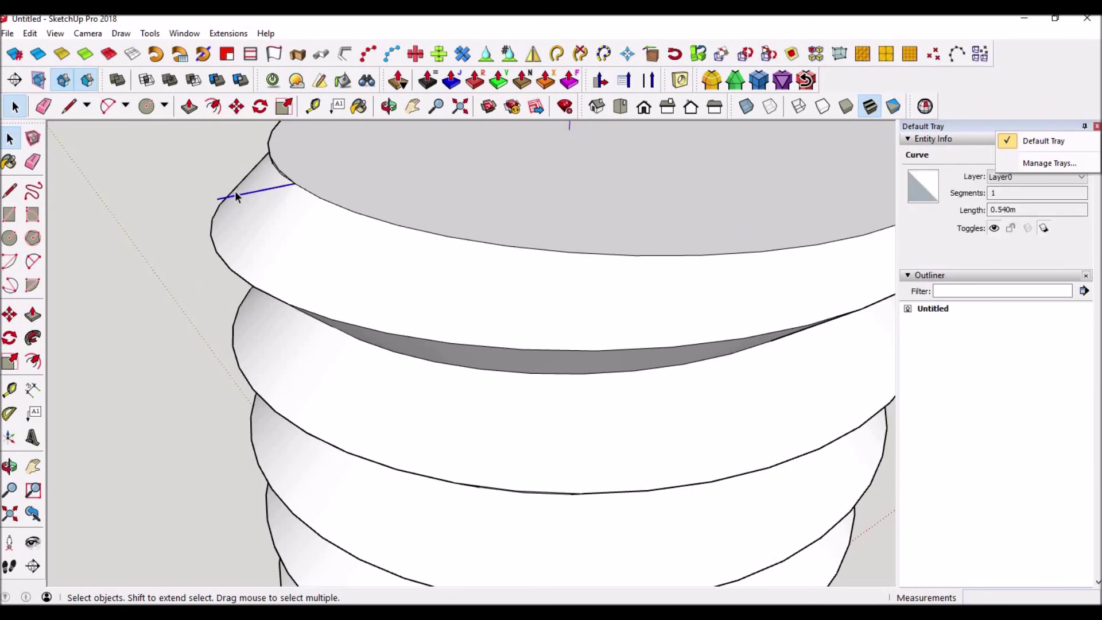
pyautogui.press('Escape')
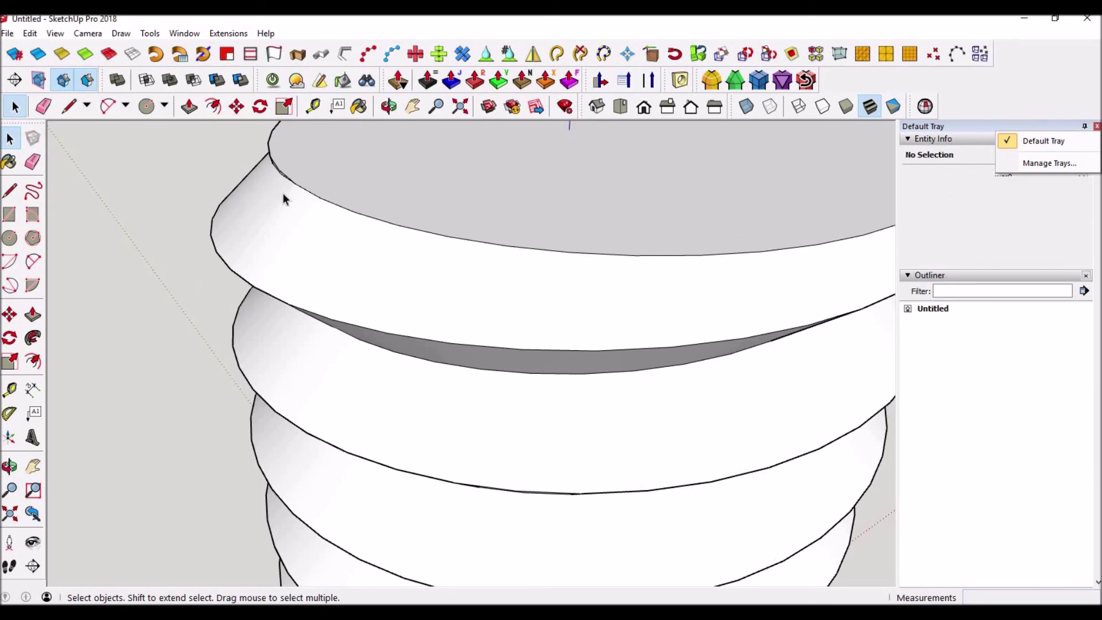
pyautogui.moveTo(283, 192); pyautogui.dragTo(497, 187, button='middle')
pyautogui.scroll(-8, 553, 295)
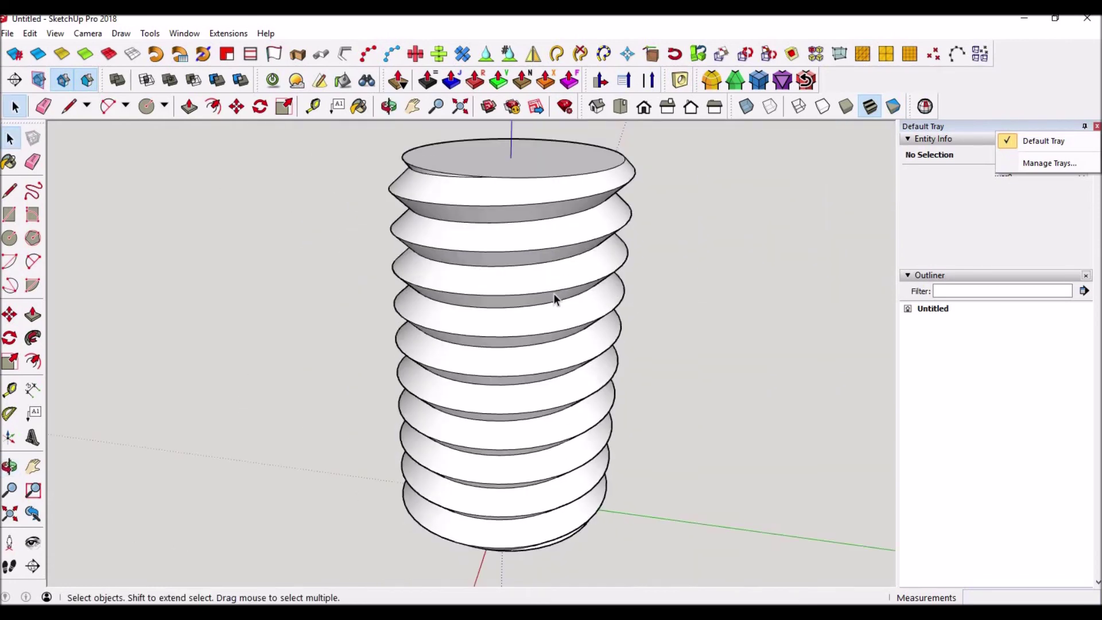
# Show the screw in parallel-projection Front view zoomed on the threads, then bring up AmesWeb
pyautogui.click(88, 34)
pyautogui.click(109, 99)
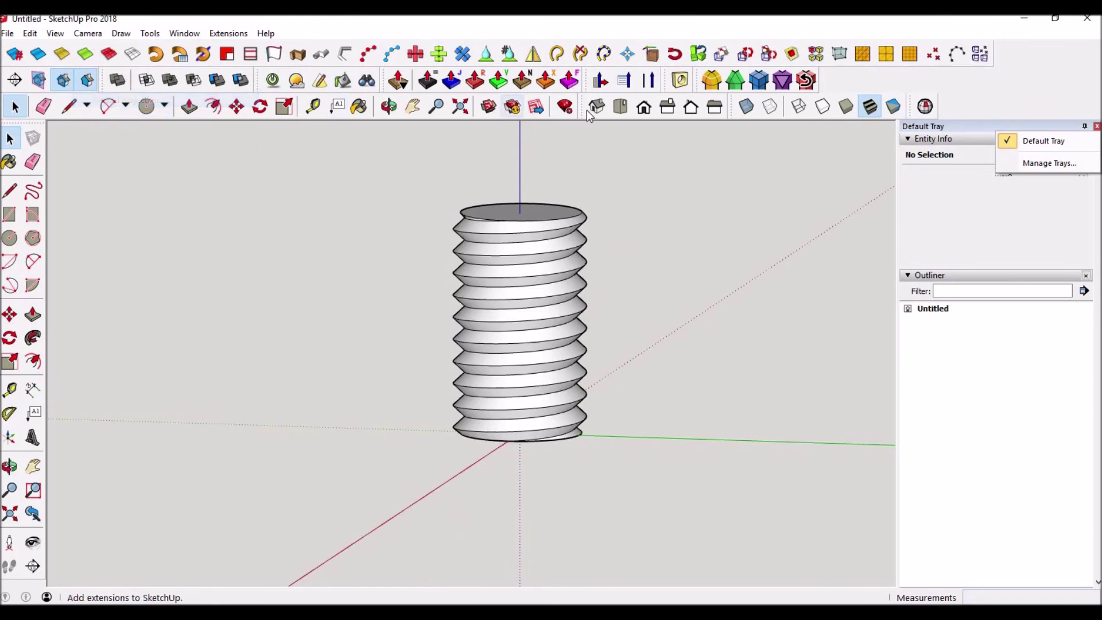
pyautogui.click(644, 107)
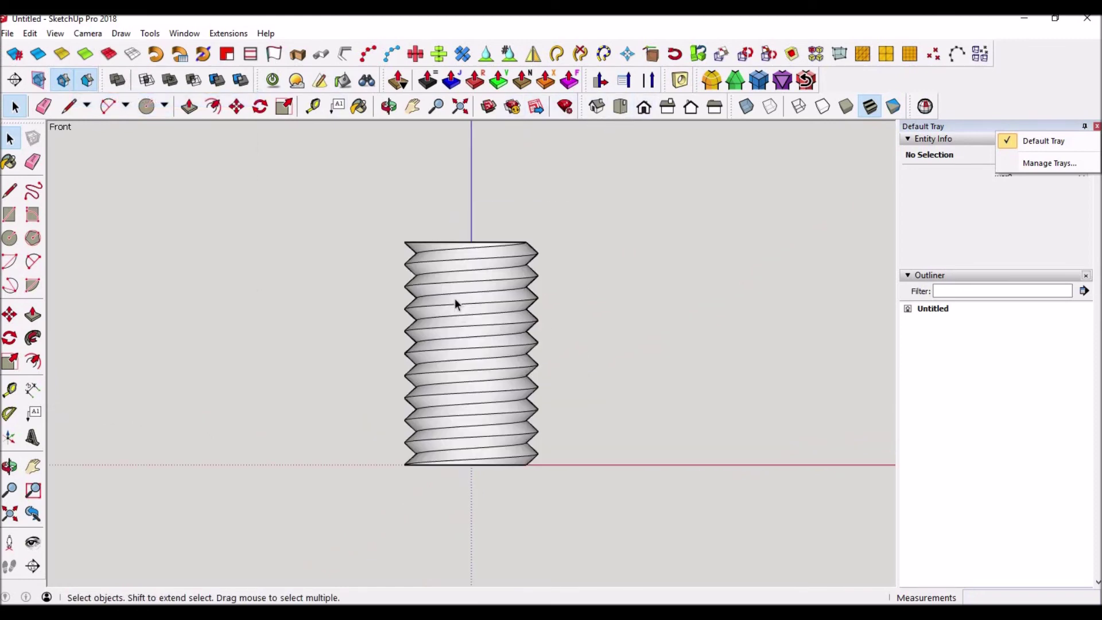
pyautogui.scroll(3, 454, 298)
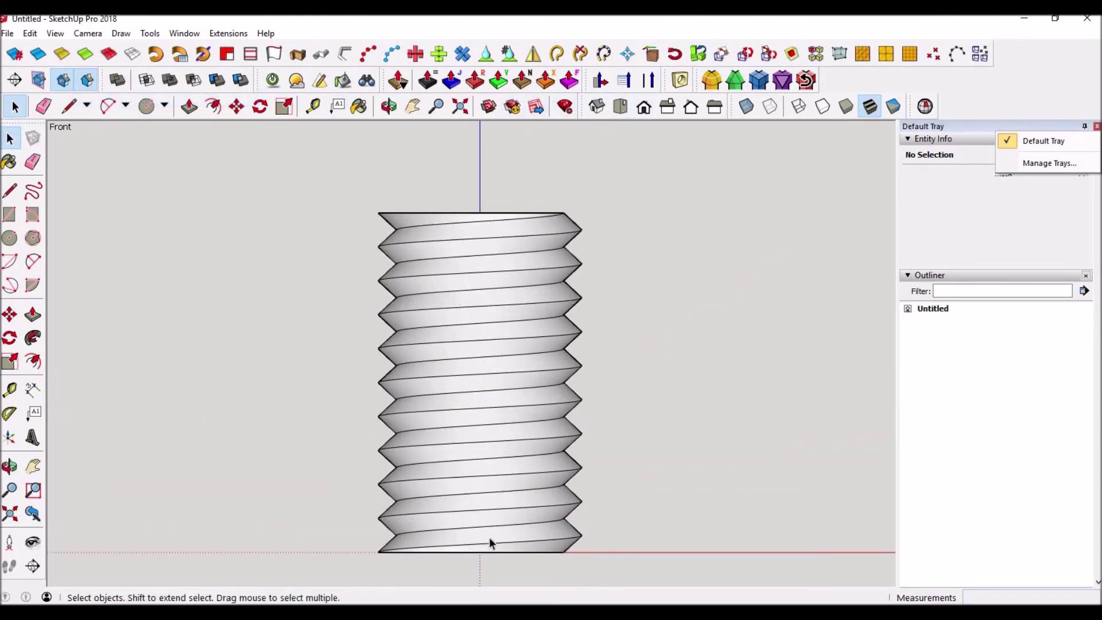
pyautogui.scroll(5, 398, 290)
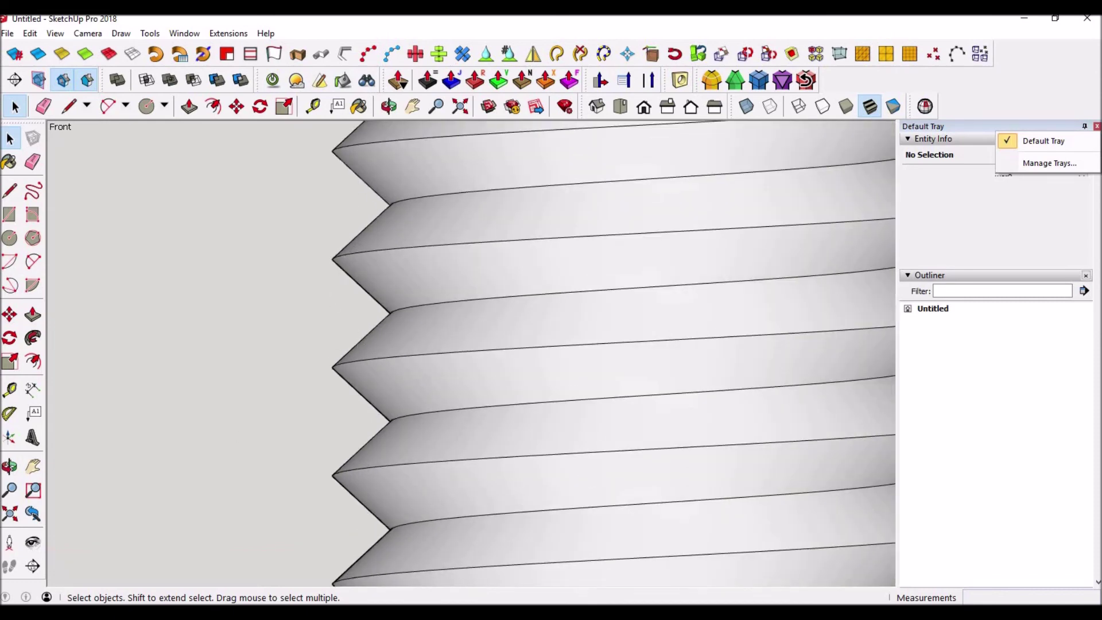
pyautogui.hotkey('alt', 'Tab')
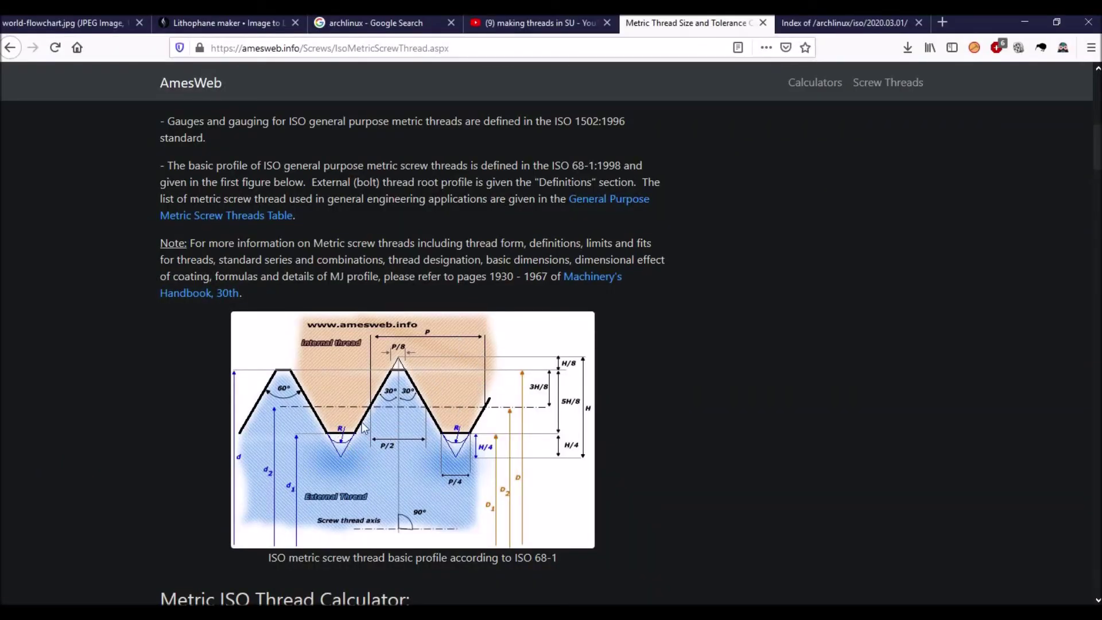
# Review the ISO 68-1 basic thread profile diagram, then return to SketchUp
pyautogui.hotkey('alt', 'Tab')
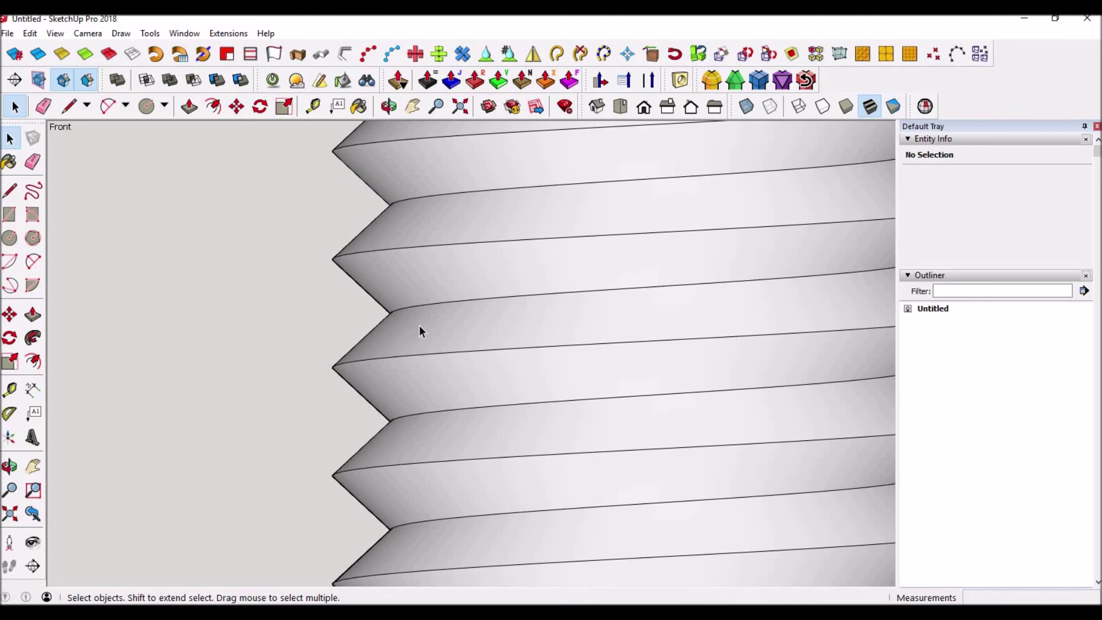
# Zoom out and orbit to look along the rod's axis, starting a circle at the origin without finishing it
pyautogui.scroll(-8, 514, 315)
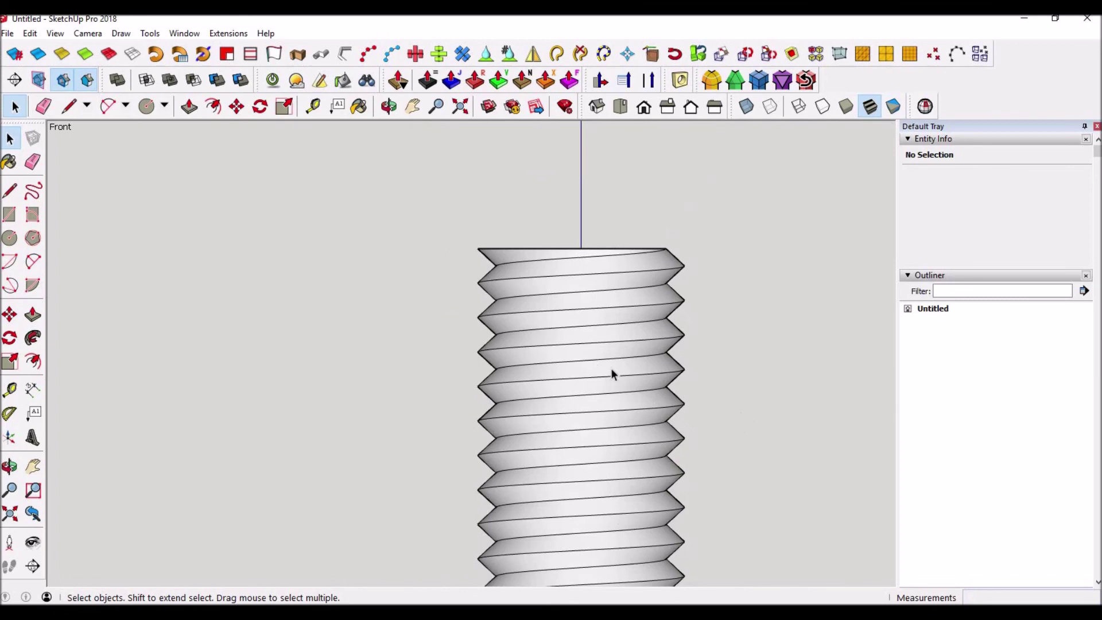
pyautogui.moveTo(582, 410); pyautogui.dragTo(615, 360, button='middle')
pyautogui.press('space')
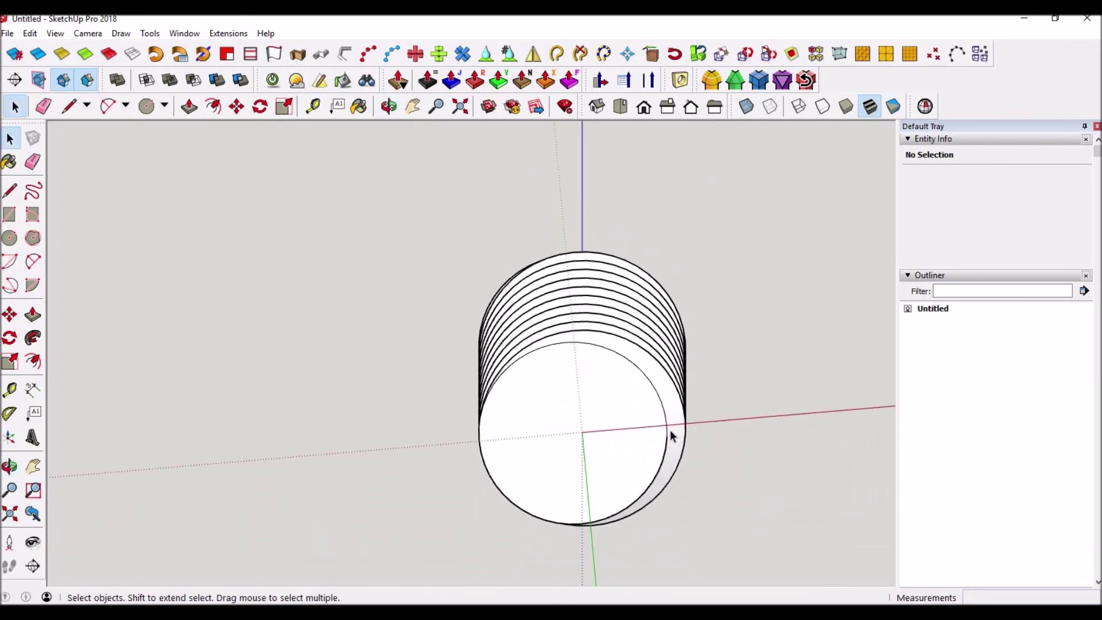
pyautogui.press('c')
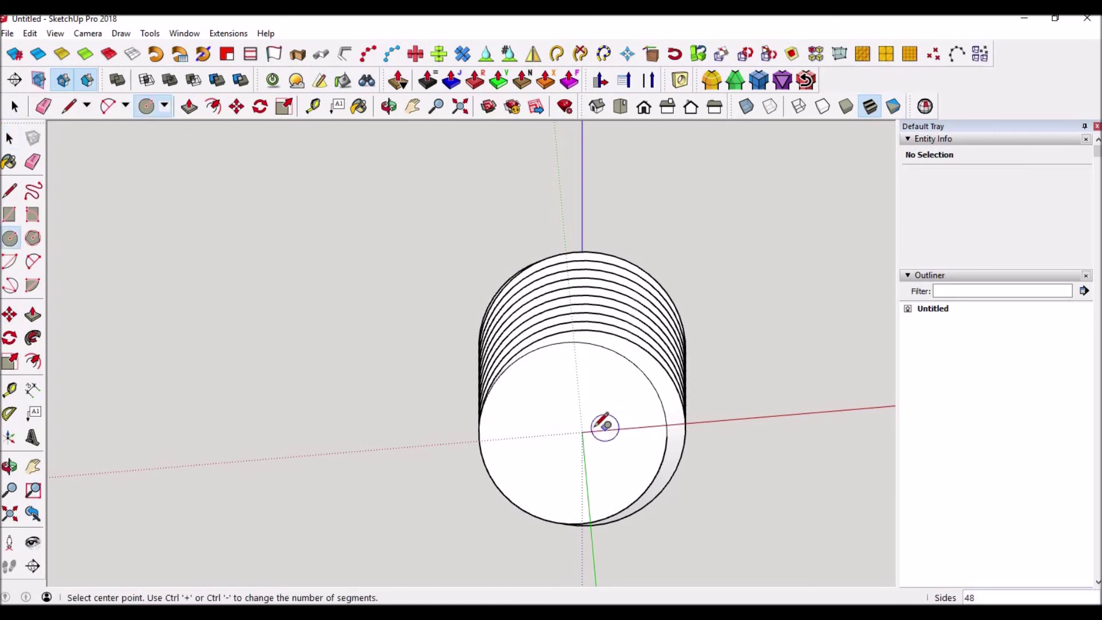
pyautogui.click(581, 432)
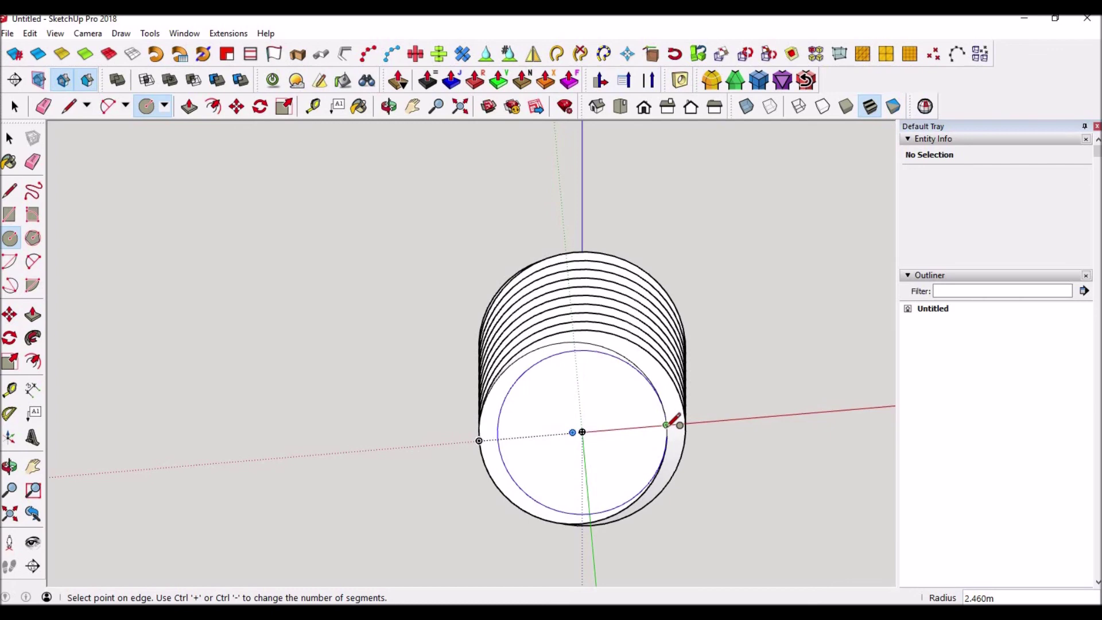
pyautogui.moveTo(664, 423); pyautogui.dragTo(632, 456, button='middle')
pyautogui.click(582, 455)
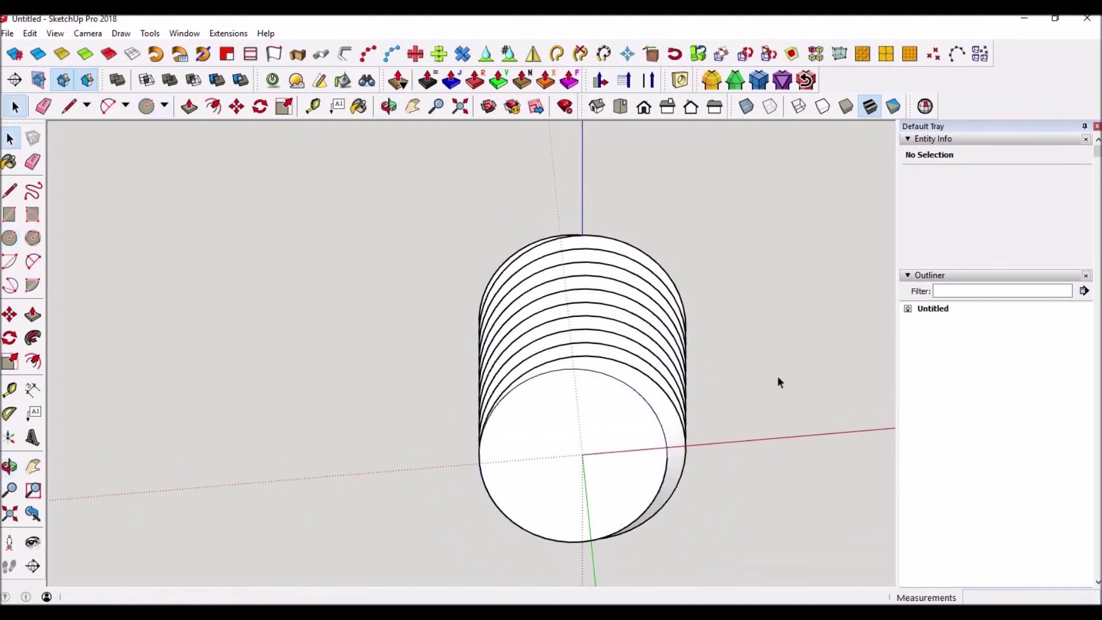
# Group the thread geometry and draw a 2.460m-radius inner circle at the origin
pyautogui.tripleClick(477, 287)
pyautogui.rightClick(566, 318)
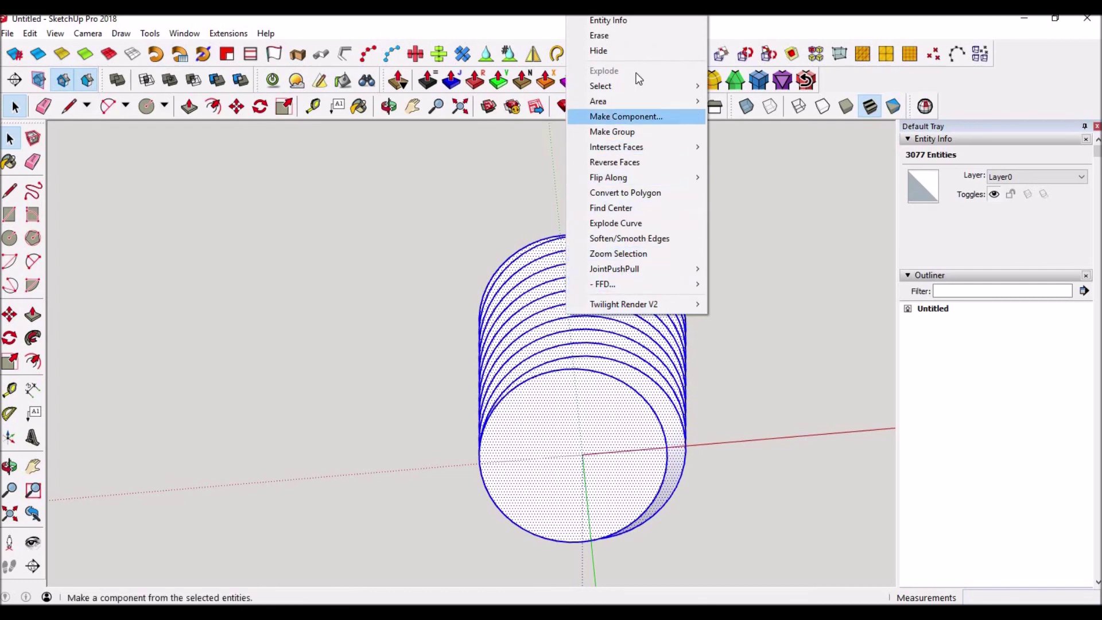
pyautogui.click(634, 132)
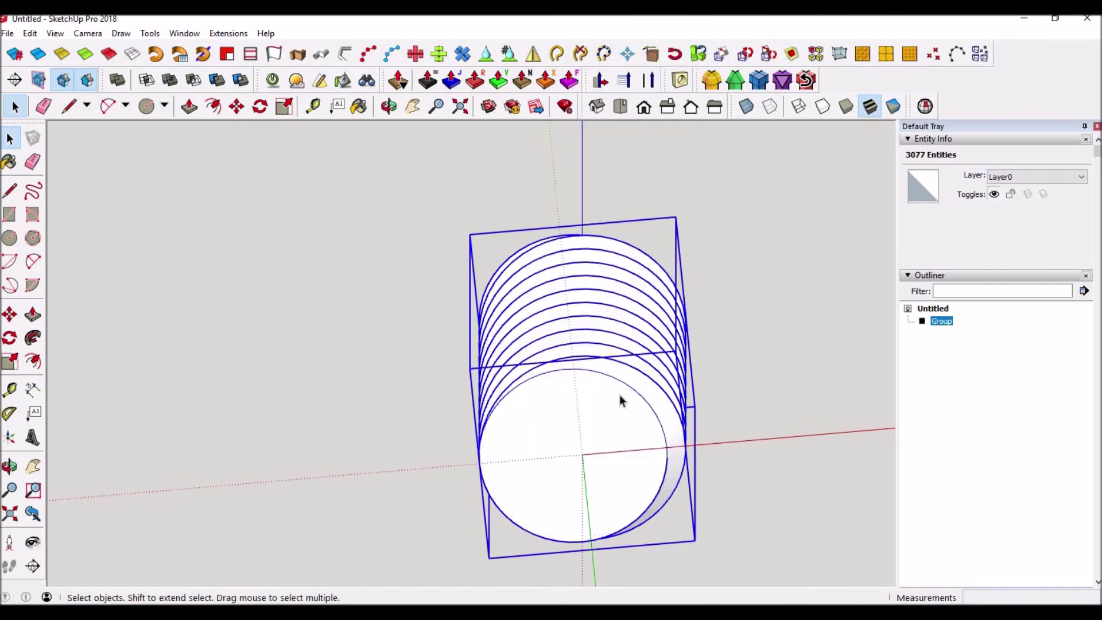
pyautogui.press('c')
pyautogui.click(582, 455)
pyautogui.click(666, 449)
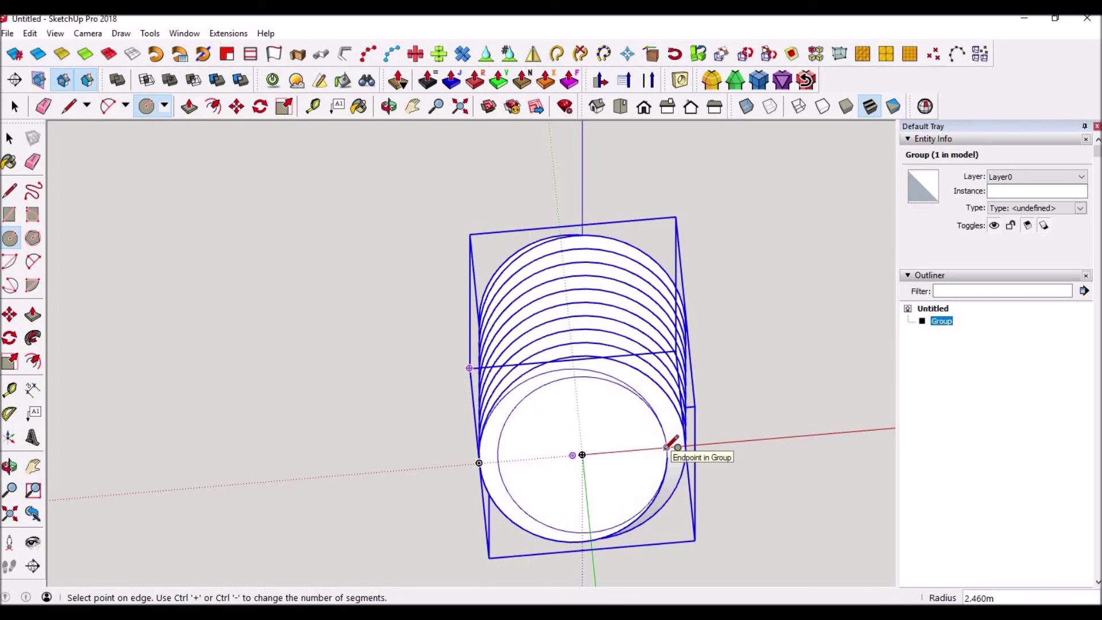
pyautogui.click(668, 447)
pyautogui.press('space')
# Orbit to a side view of the screw and turn on X-ray
pyautogui.click(735, 326)
pyautogui.moveTo(691, 460); pyautogui.dragTo(687, 150, button='middle')
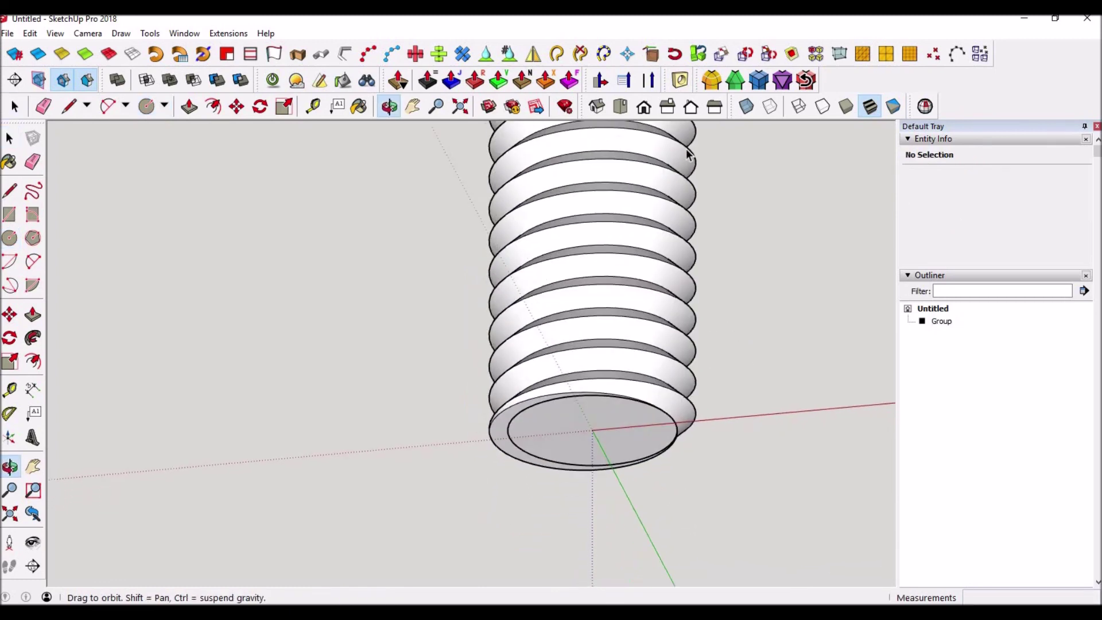
pyautogui.click(746, 107)
pyautogui.moveTo(627, 516); pyautogui.dragTo(603, 440, button='middle')
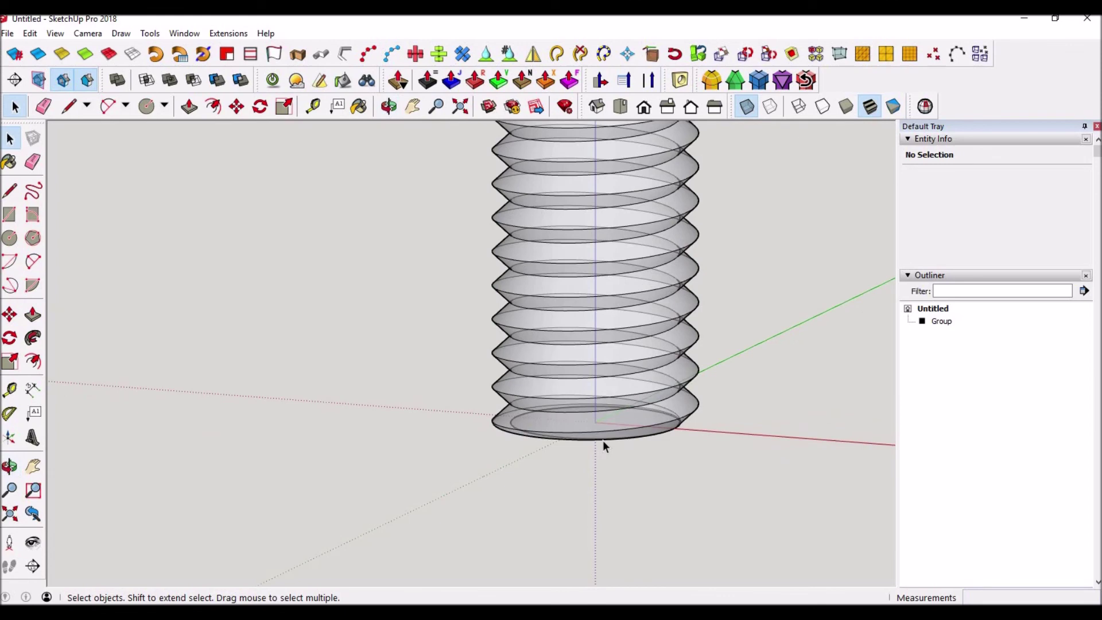
# Try pulling the bottom face up with Push/Pull, then undo the change
pyautogui.press('p')
pyautogui.moveTo(613, 441); pyautogui.dragTo(650, 217)
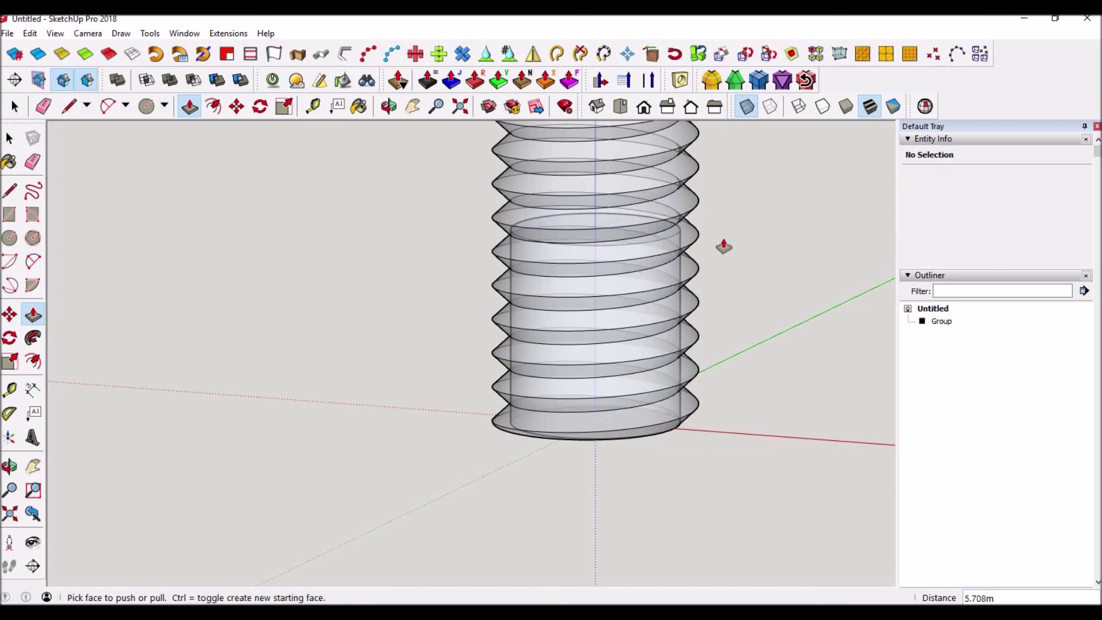
pyautogui.moveTo(675, 481); pyautogui.dragTo(601, 418, button='middle')
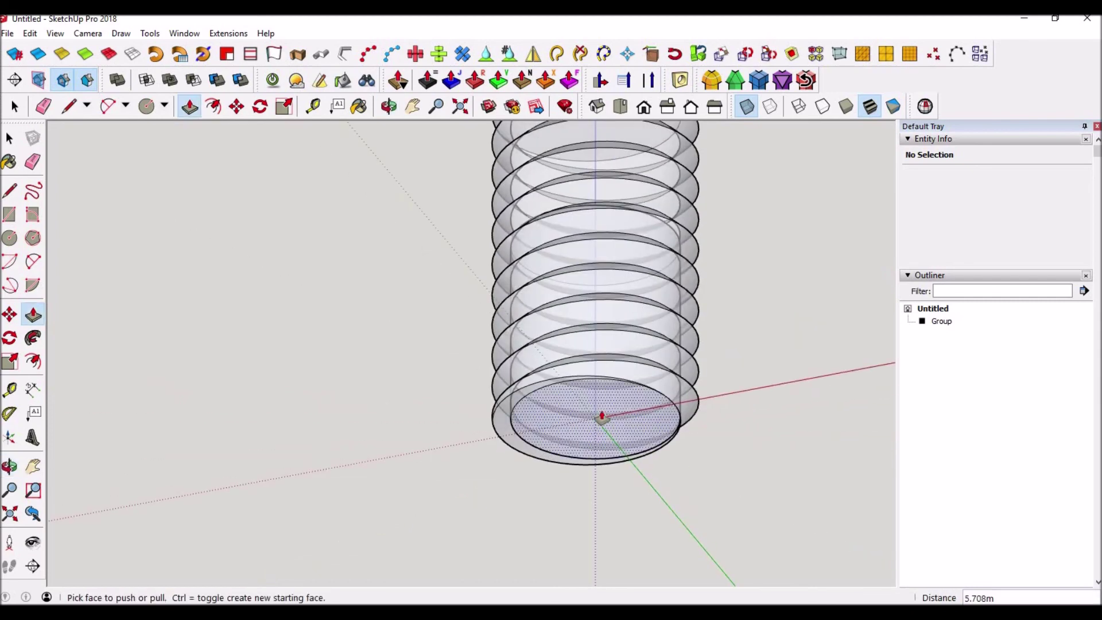
pyautogui.click(595, 481)
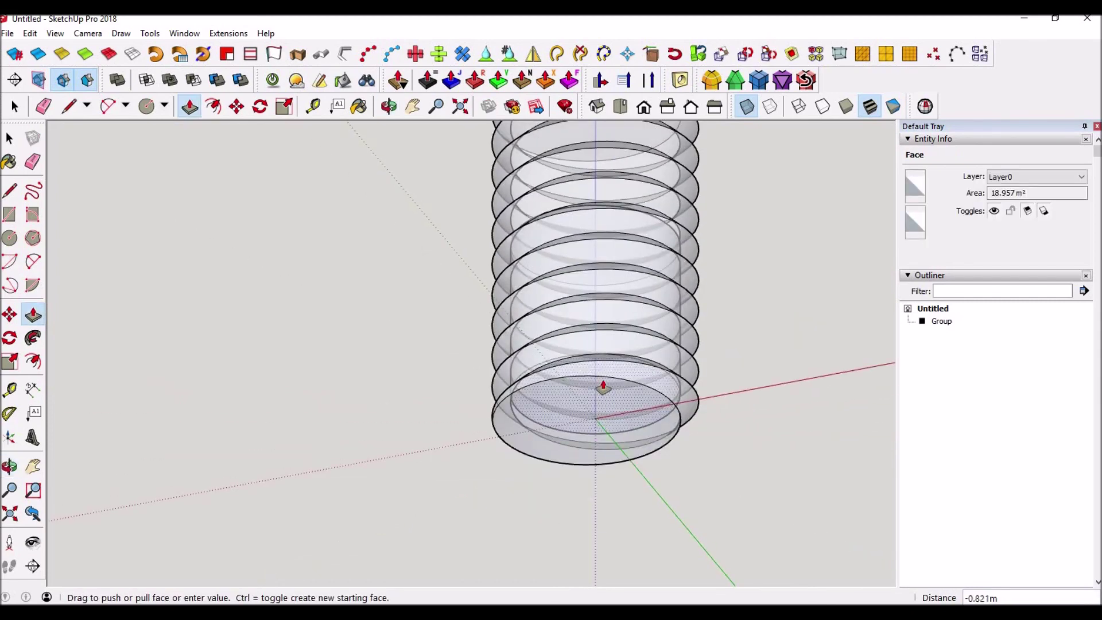
pyautogui.click(603, 388)
pyautogui.hotkey('ctrl', 'z')
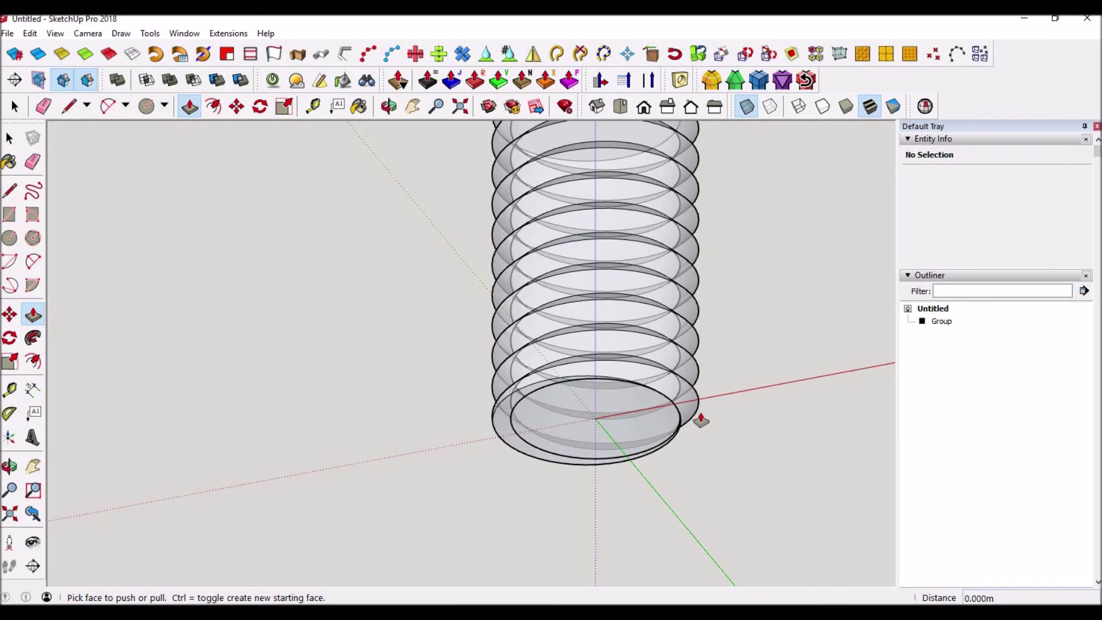
pyautogui.press('space')
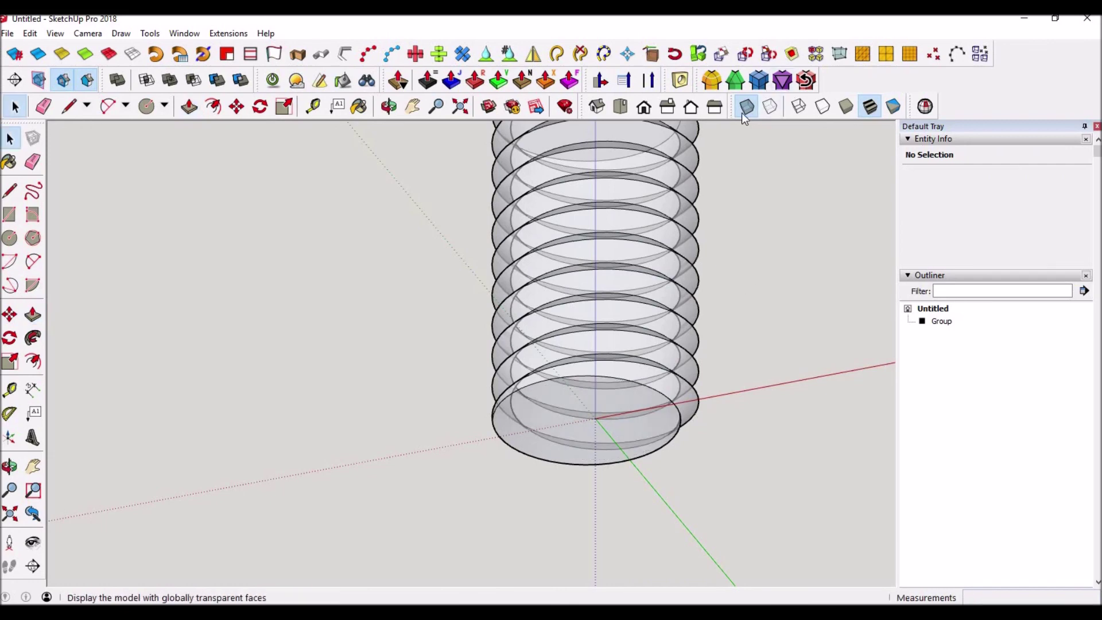
# Turn off X-ray, switch the camera back to Perspective, and orbit to look down on the screw
pyautogui.click(745, 108)
pyautogui.moveTo(559, 363); pyautogui.dragTo(559, 299, button='middle')
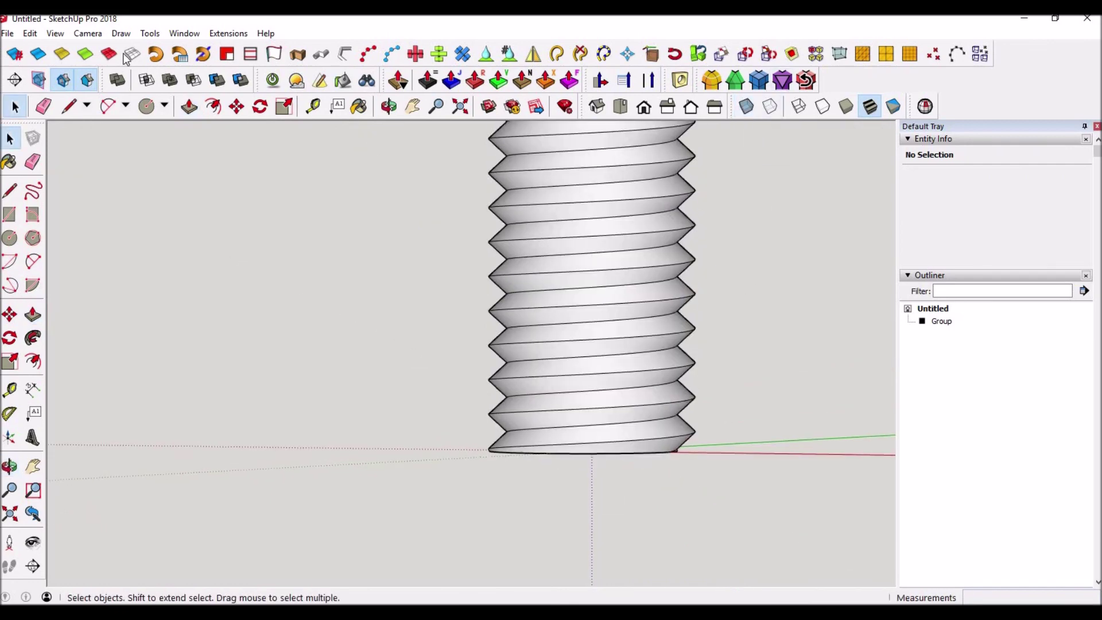
pyautogui.click(87, 34)
pyautogui.click(108, 118)
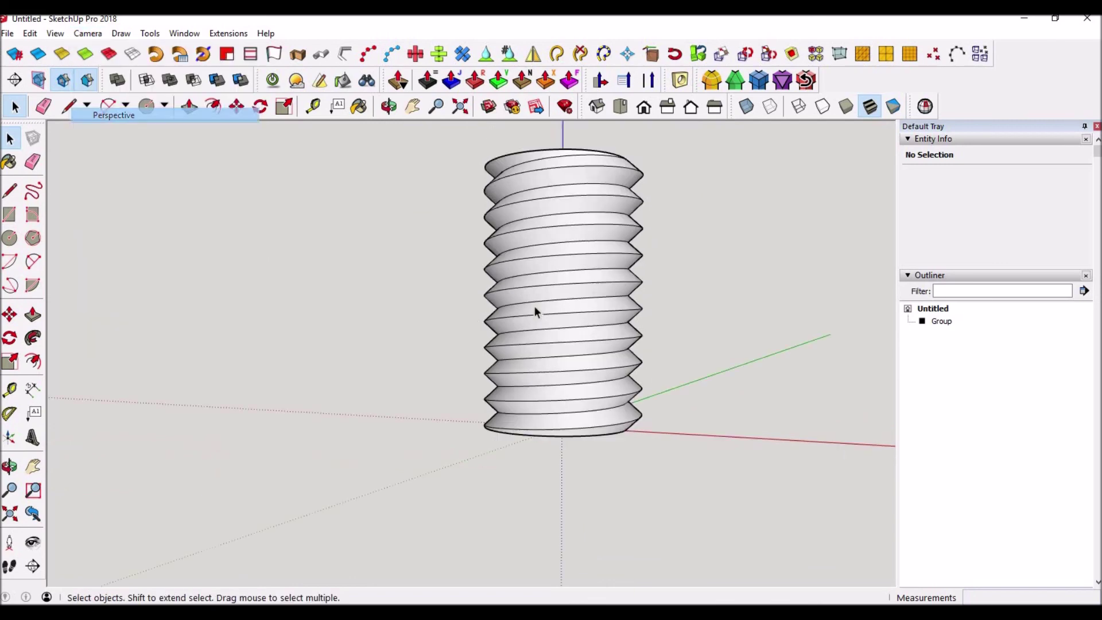
pyautogui.scroll(-3, 628, 274)
pyautogui.press('o')
pyautogui.moveTo(450, 369); pyautogui.dragTo(677, 343)
pyautogui.press('space')
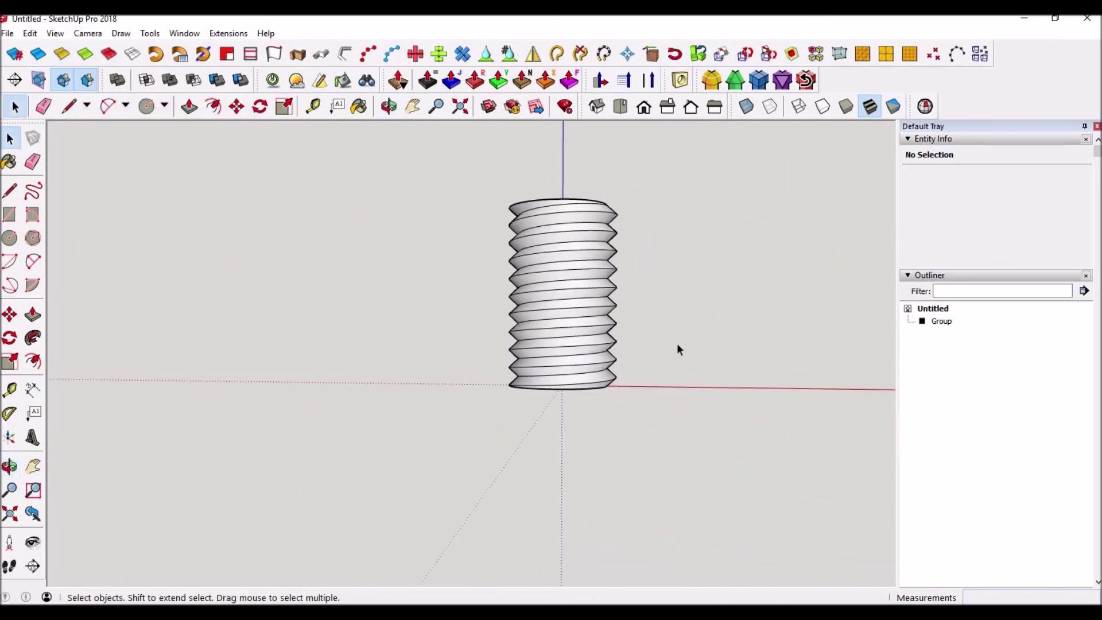
pyautogui.moveTo(597, 331); pyautogui.dragTo(629, 265, button='middle')
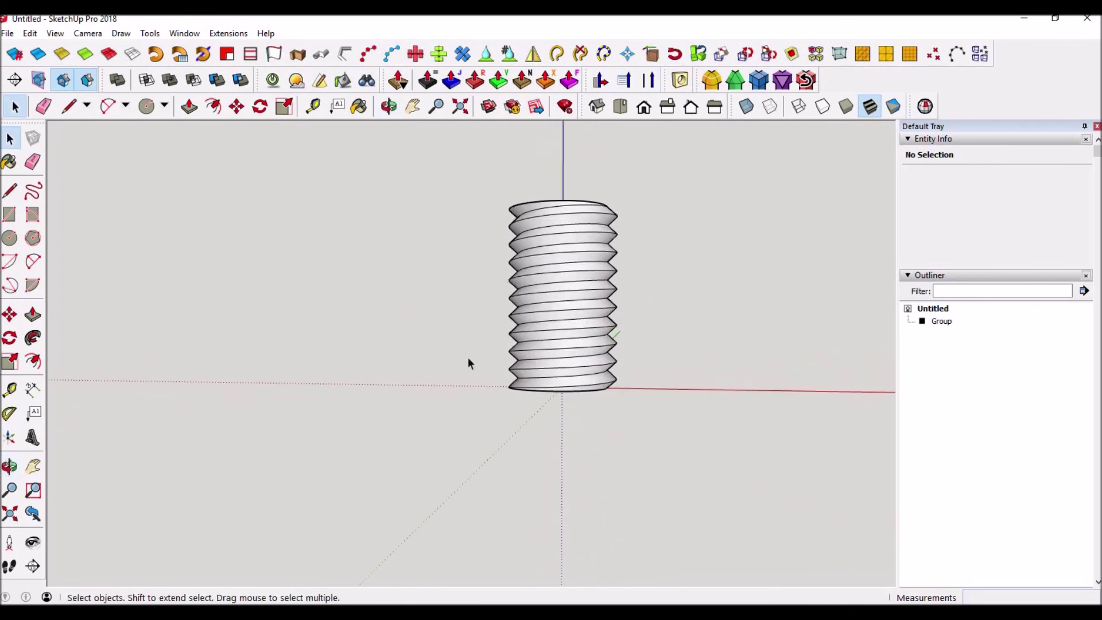